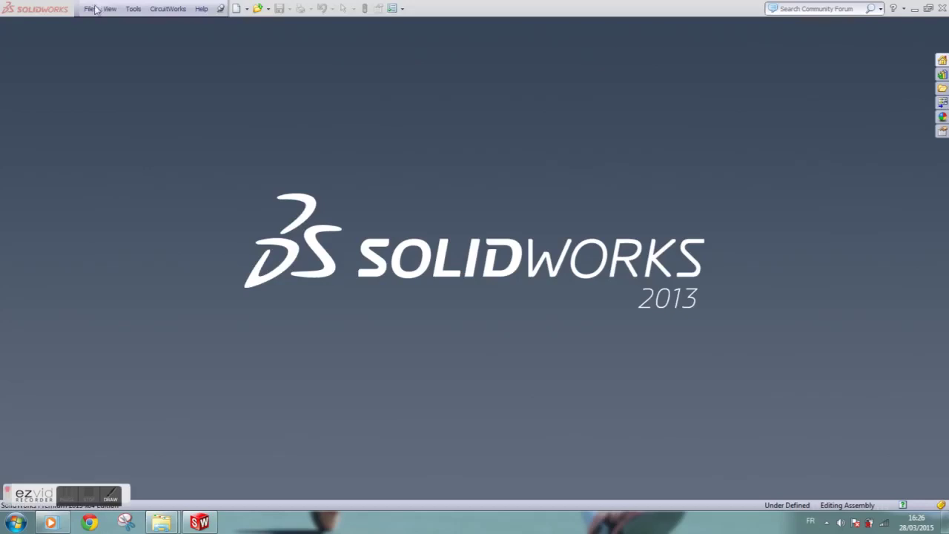
Create Assem2 from the assembly template and close Begin Assembly without placing components.
left_click(89, 9)
left_click(102, 23)
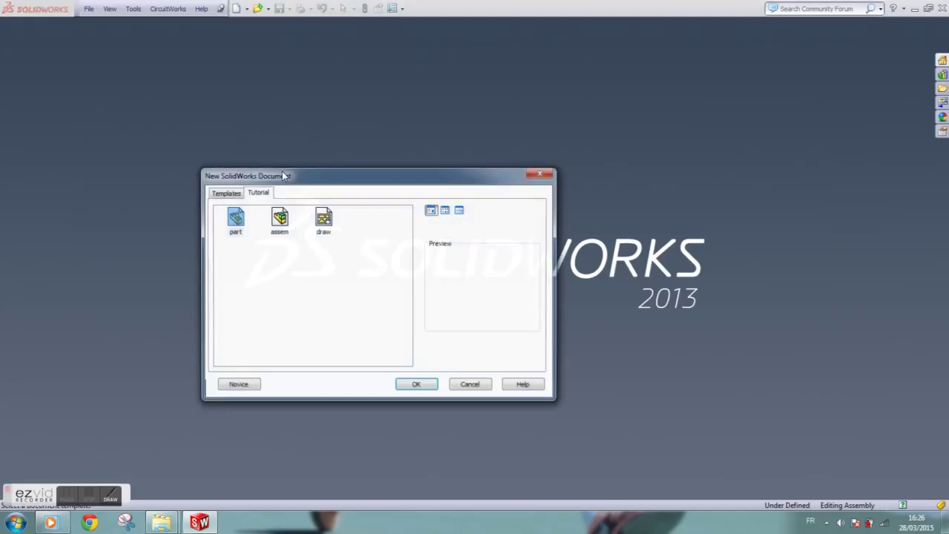
left_click(274, 234)
left_click(419, 389)
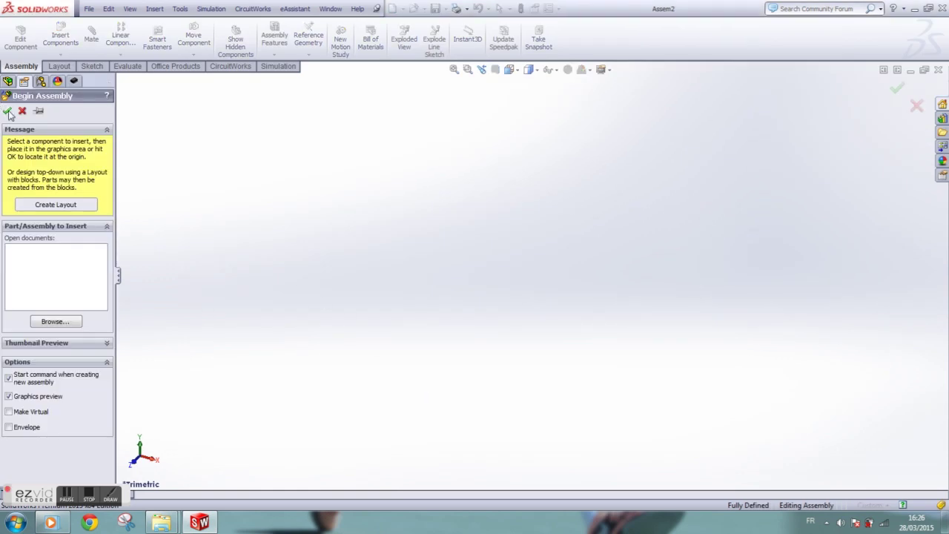
left_click(7, 111)
left_click(77, 57)
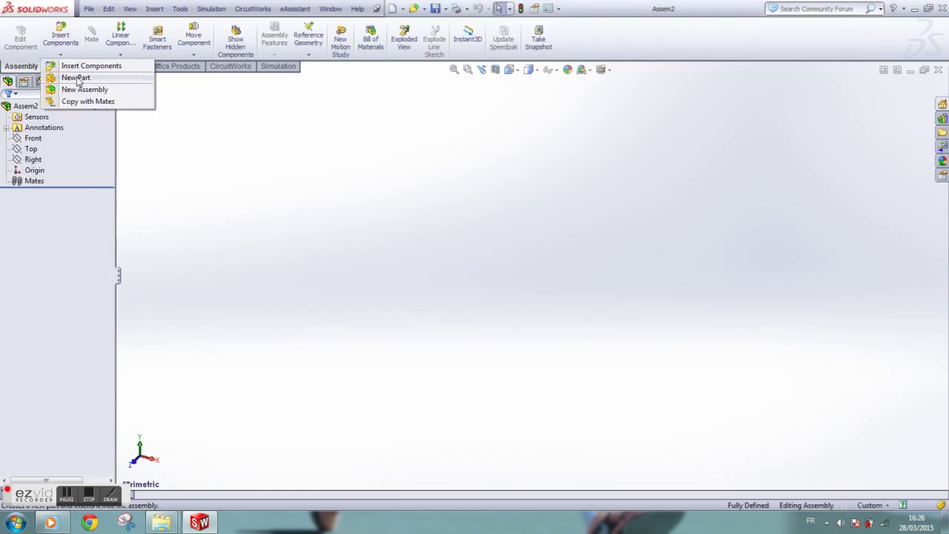
Insert a new part into the assembly and edit it in place.
left_click(74, 75)
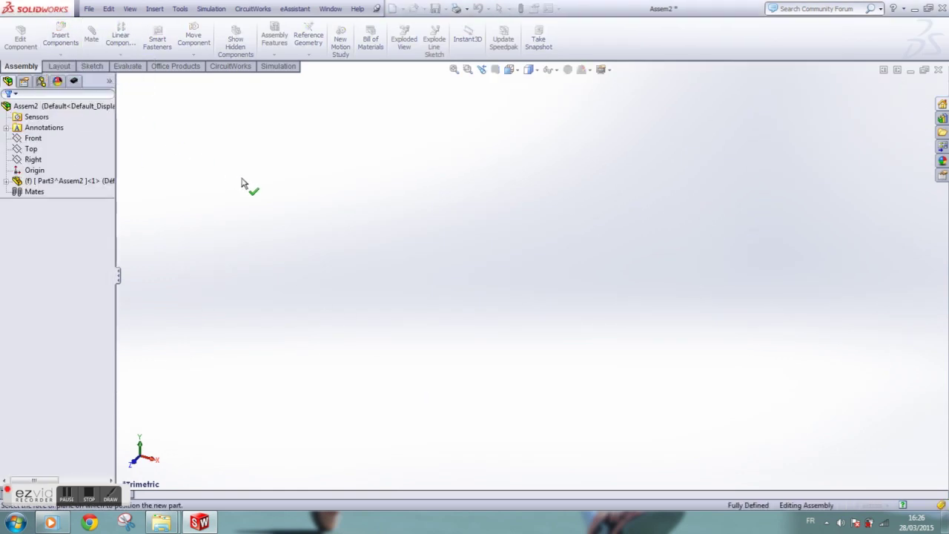
left_click(376, 204)
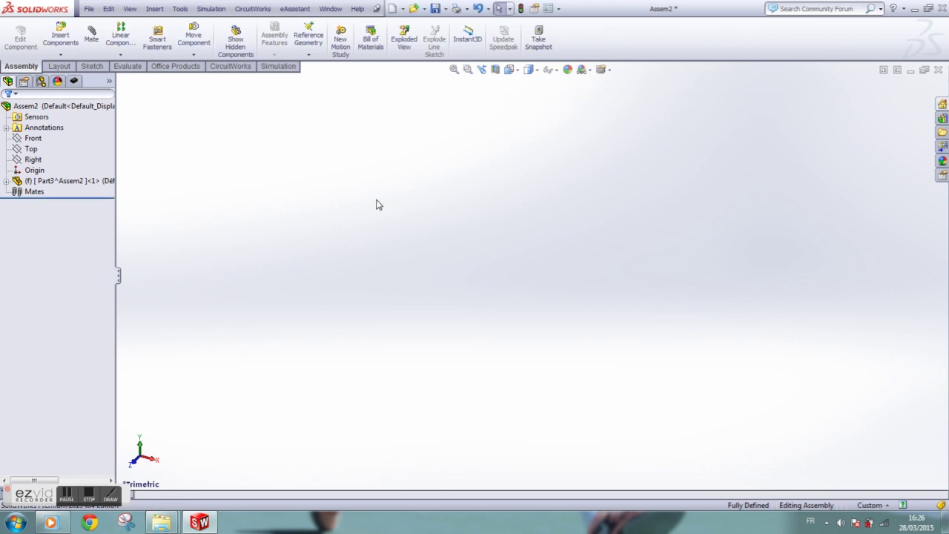
left_click(6, 181)
right_click(43, 183)
left_click(59, 147)
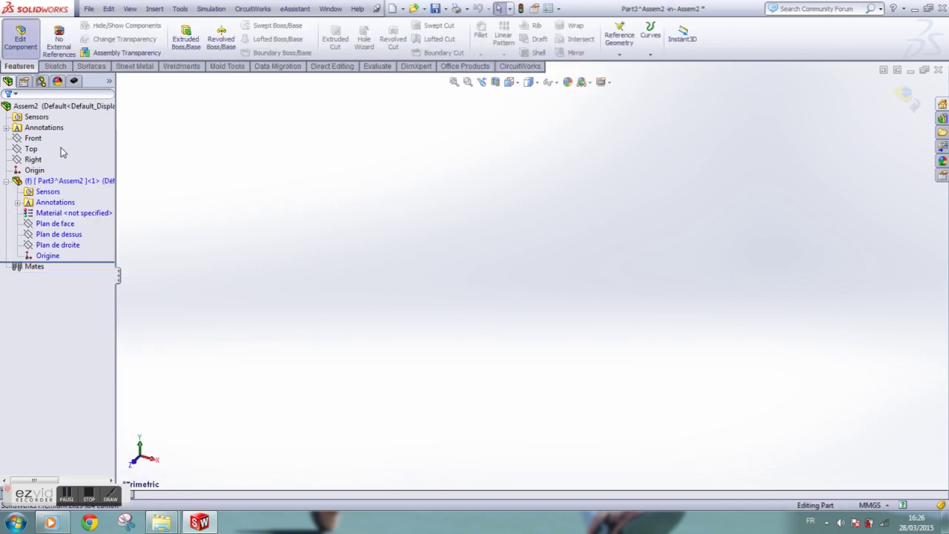
Start a sketch on the part's Plan de face, viewed normal to the plane.
left_click(57, 233)
left_click(54, 223)
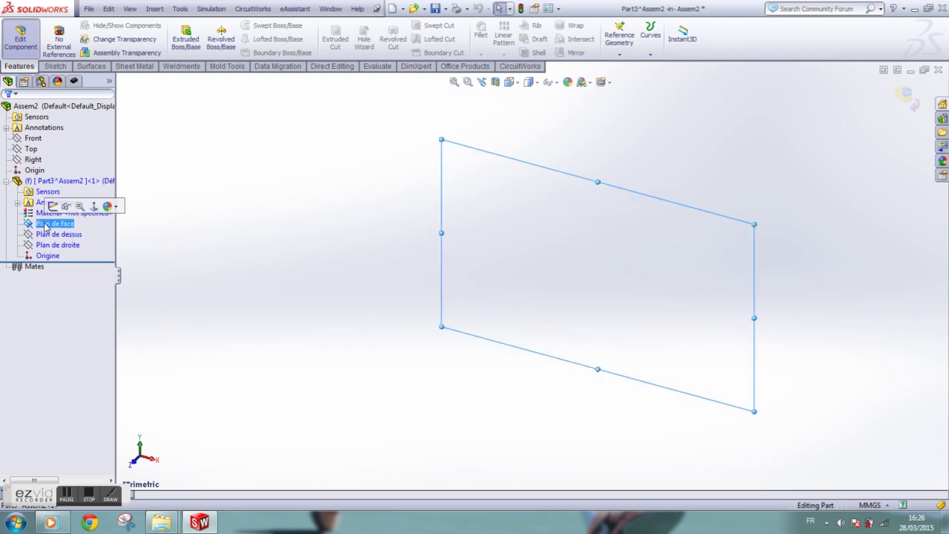
left_click(75, 206)
left_click(510, 82)
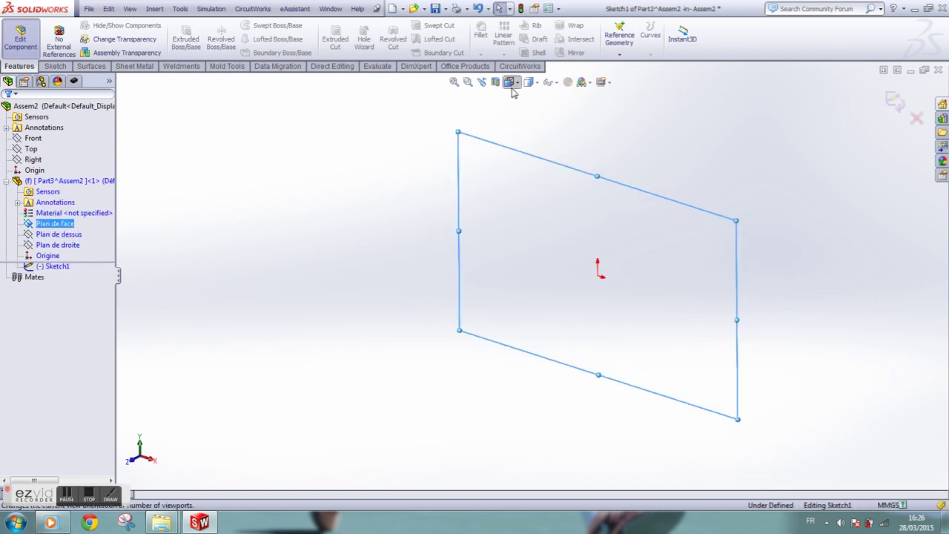
left_click(476, 279)
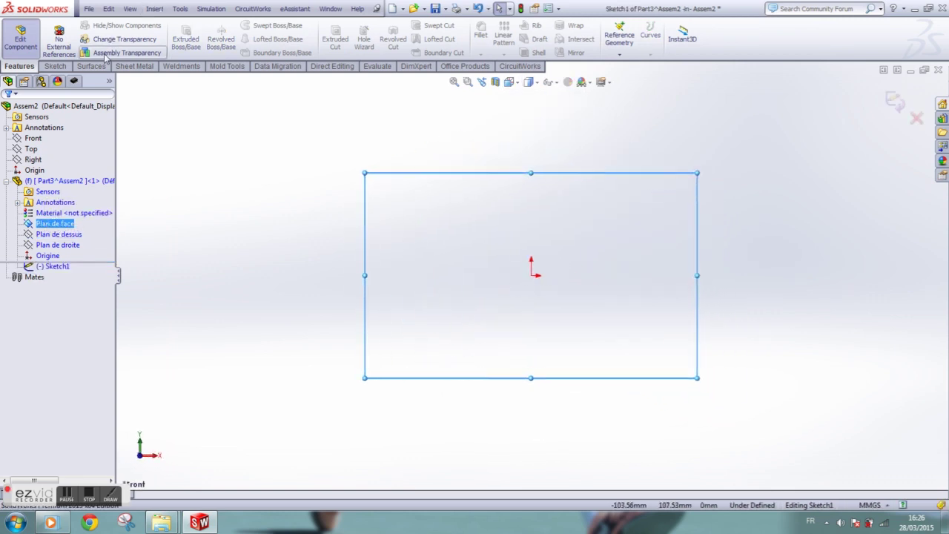
Draw a center rectangle square centred on the origin.
left_click(53, 66)
left_click(236, 37)
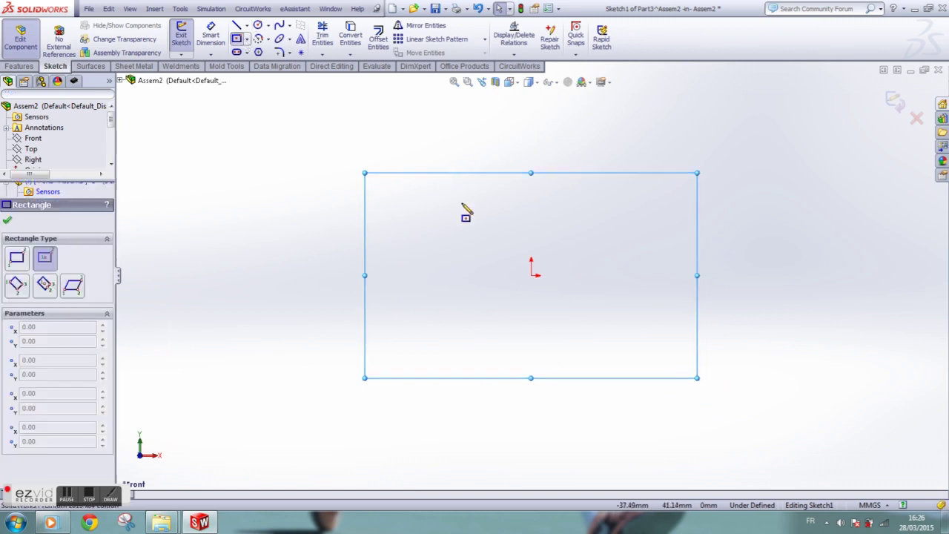
left_click(531, 275)
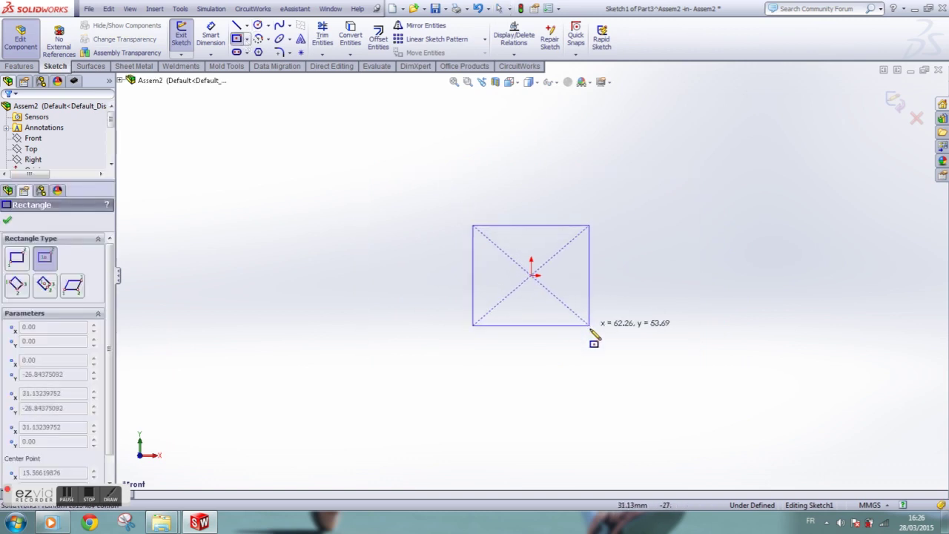
left_click(590, 336)
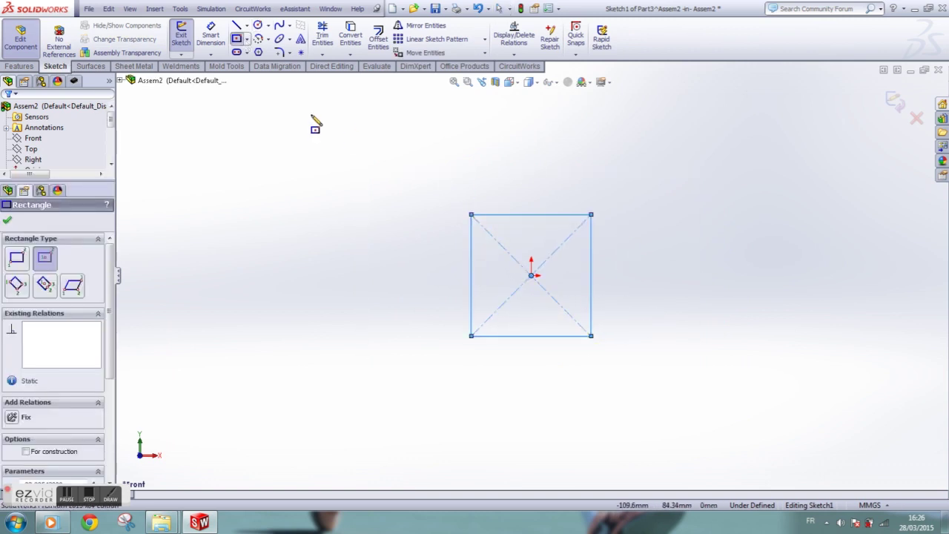
left_click(7, 220)
left_click(535, 300)
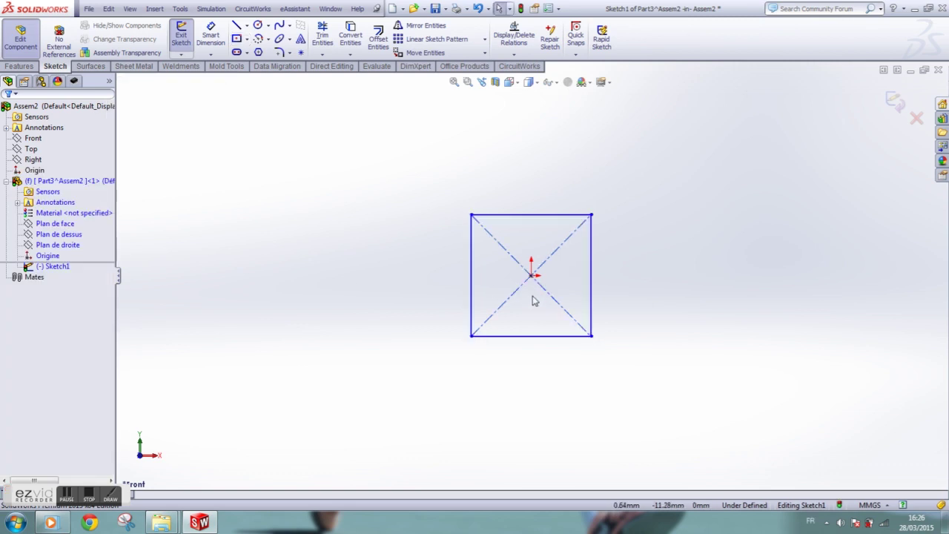
scroll(534, 297, "up", 2)
scroll(523, 279, "down", 1)
Dimension the square's width and height to 50 mm and exit the sketch.
left_click(211, 35)
left_click(517, 193)
left_click(520, 165)
key("Return")
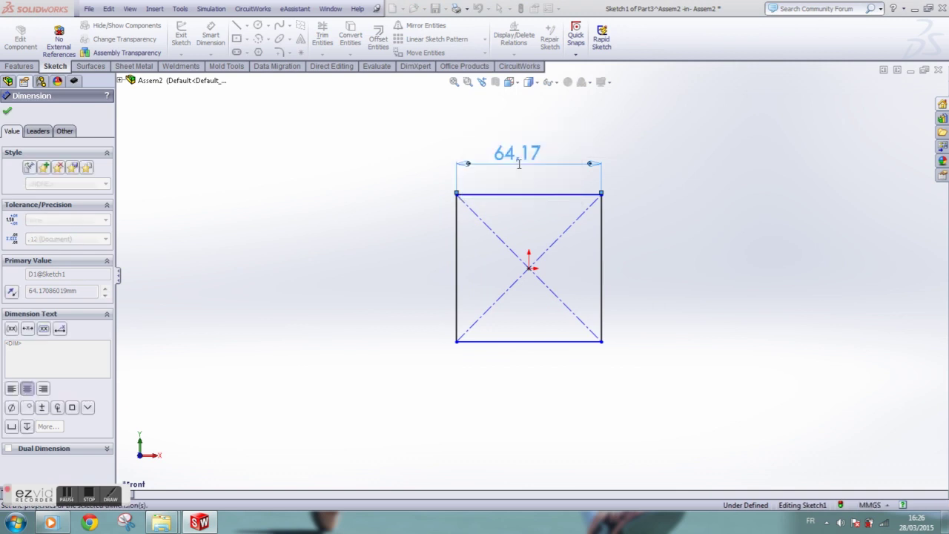
left_click(585, 269)
left_click(643, 269)
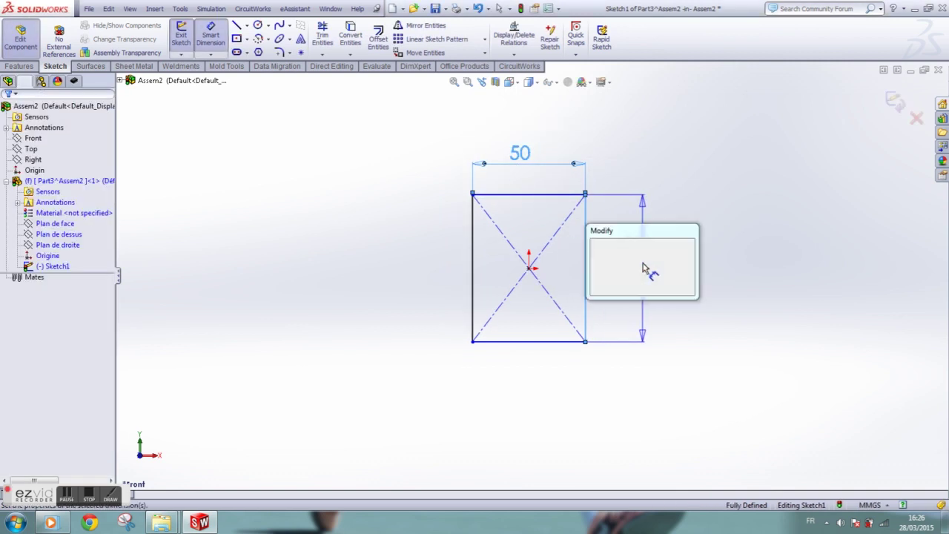
type("50")
key("Return")
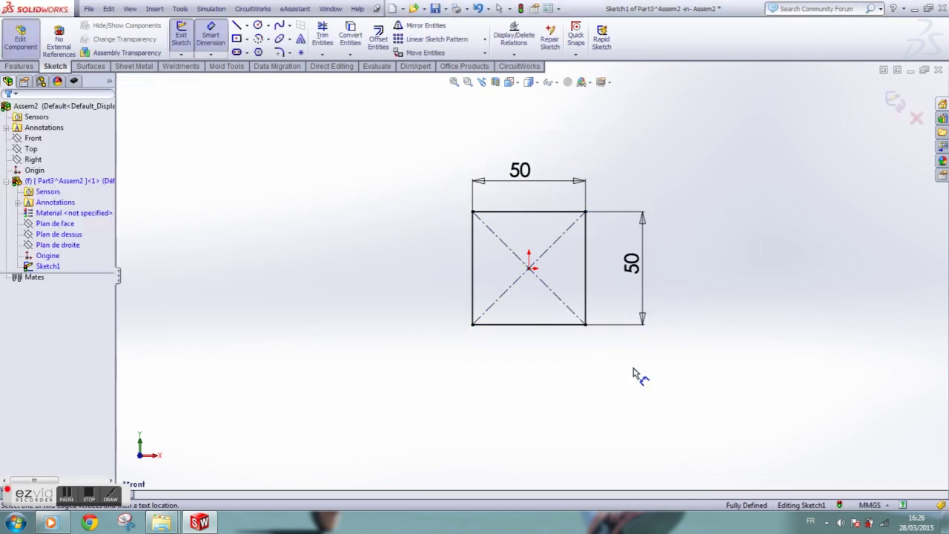
left_click(892, 104)
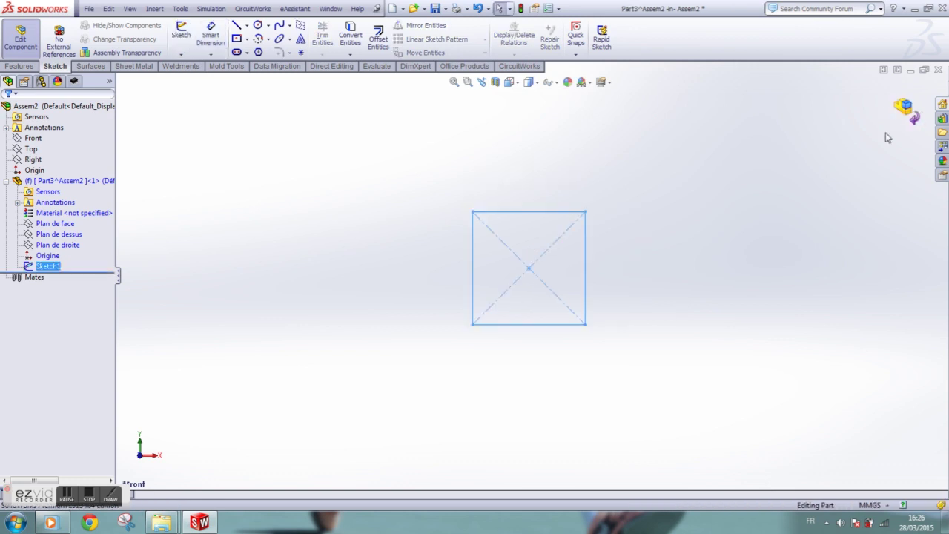
Extrude the square 50 mm in the reversed direction, then select Plan de face.
middle_click_drag(708, 290, 679, 327)
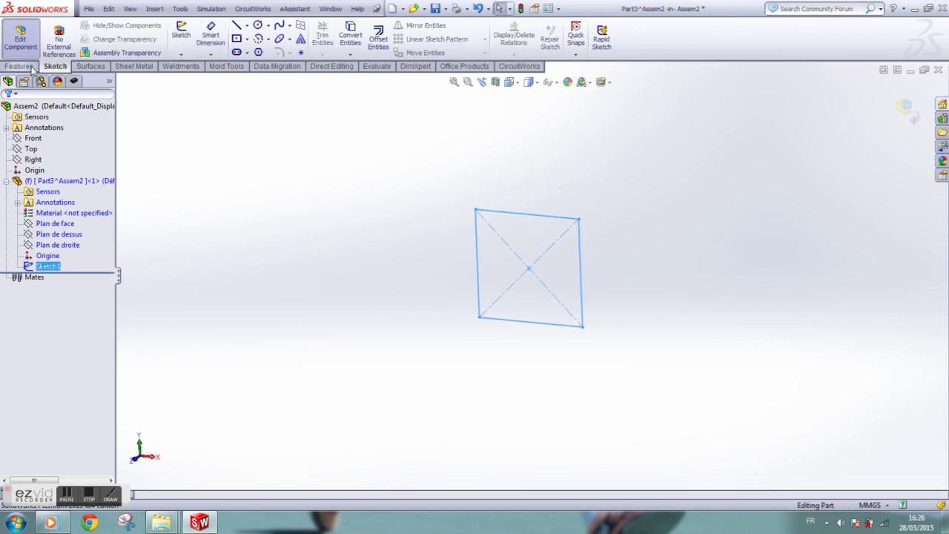
left_click(32, 66)
left_click(186, 38)
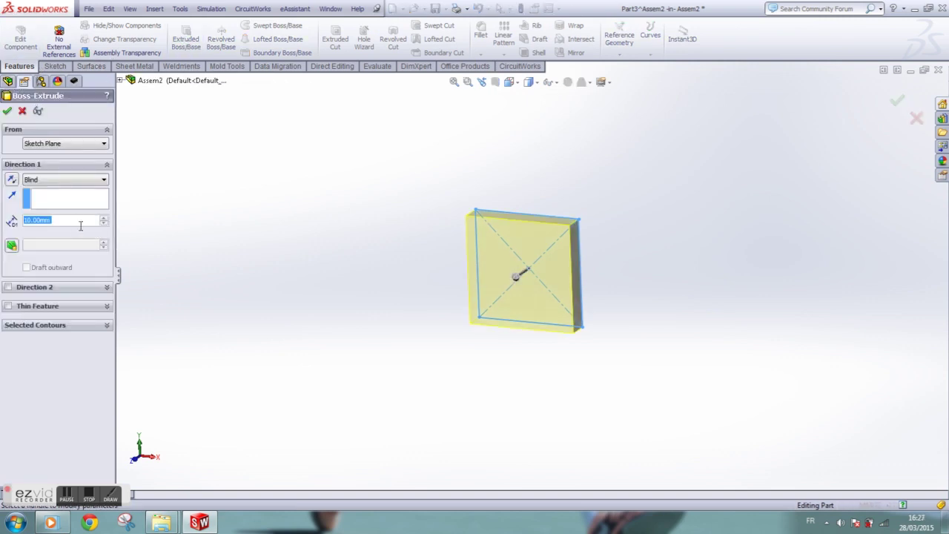
type("50")
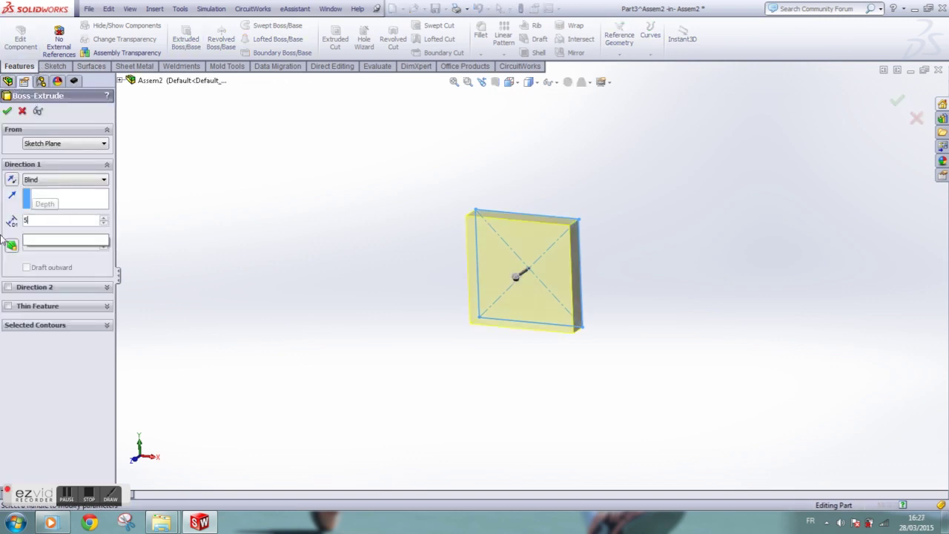
key("Return")
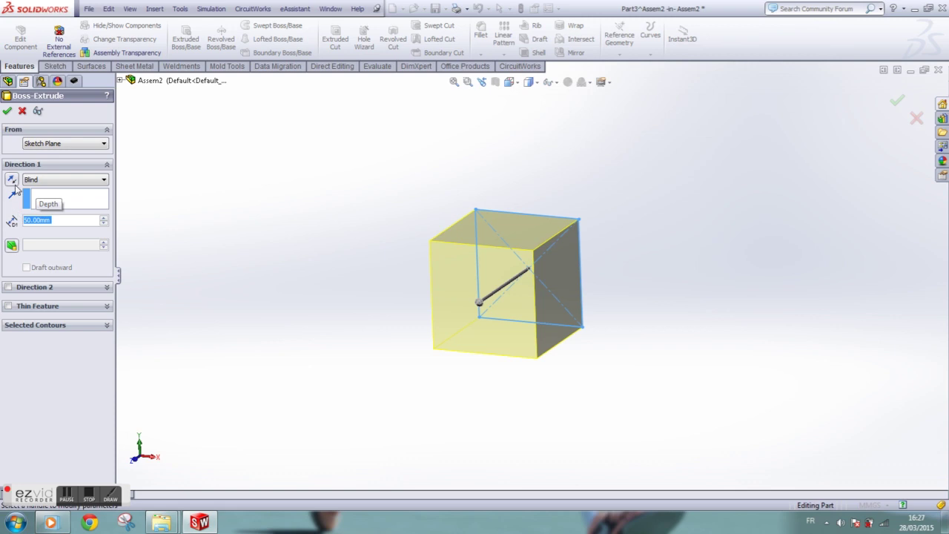
left_click(11, 180)
left_click(7, 110)
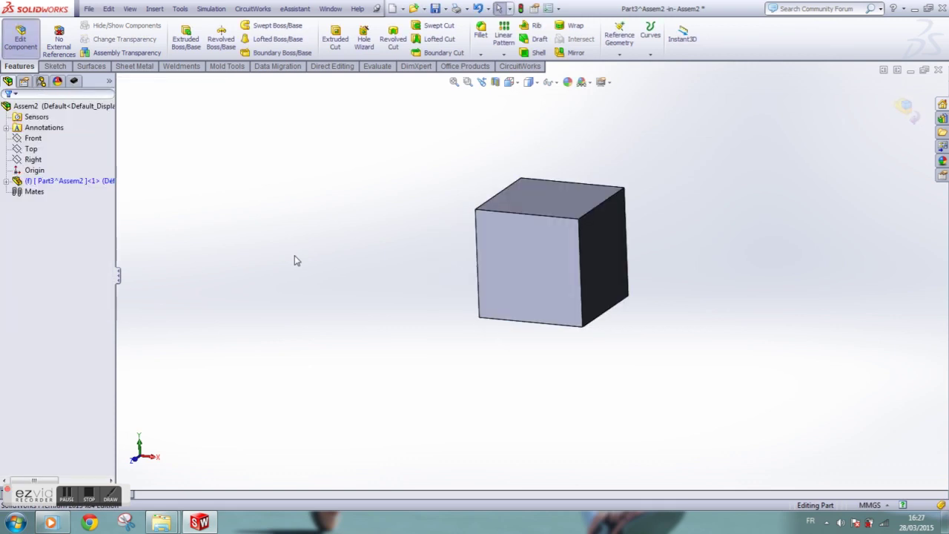
left_click(6, 181)
left_click(60, 224)
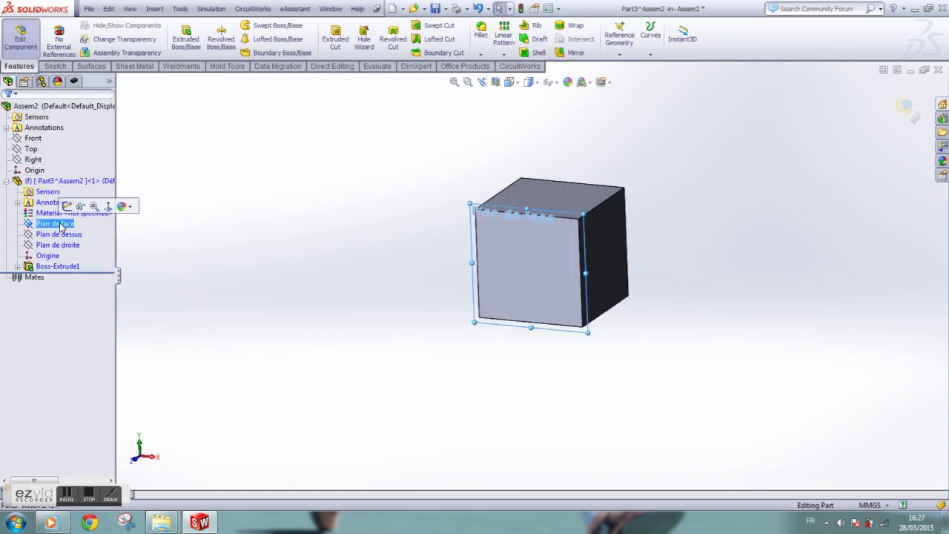
Sketch a circle centred on the origin on the front plane.
left_click(68, 206)
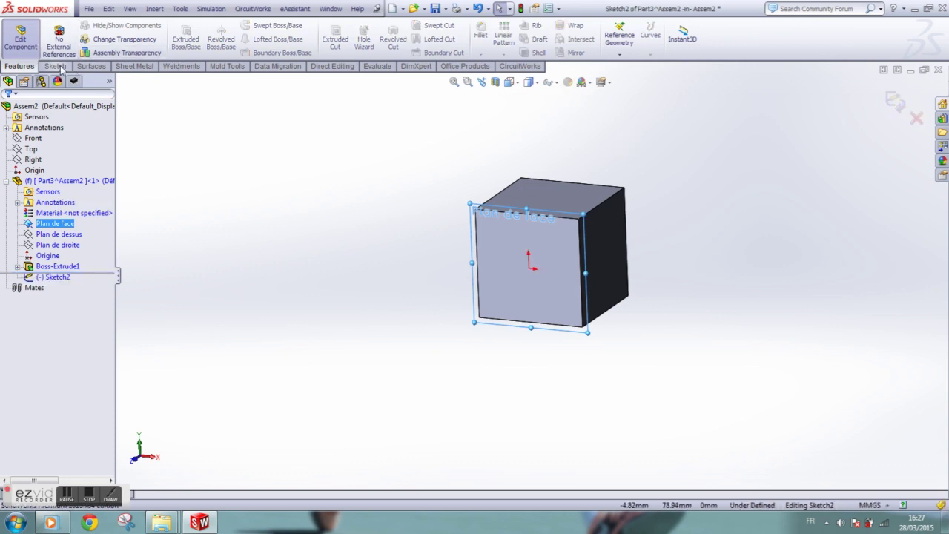
left_click(58, 67)
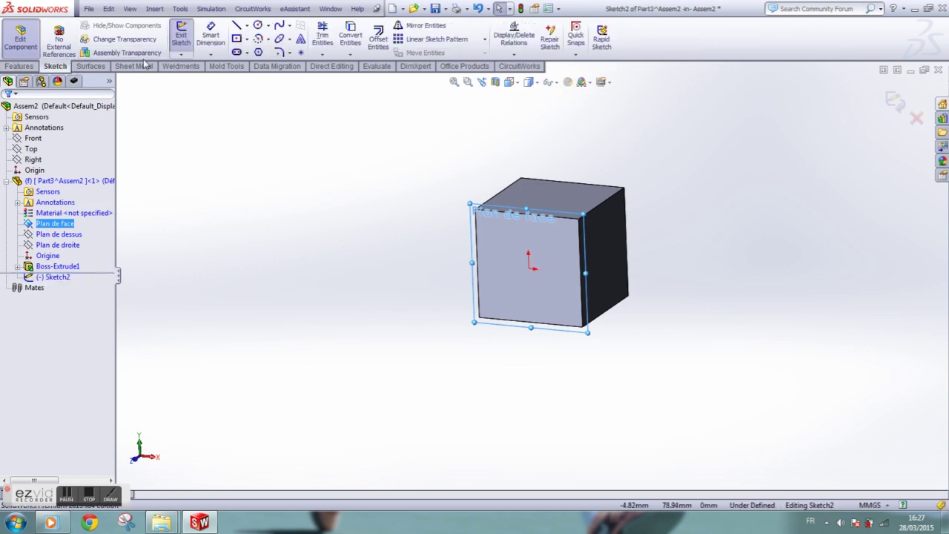
left_click(258, 25)
left_click(528, 268)
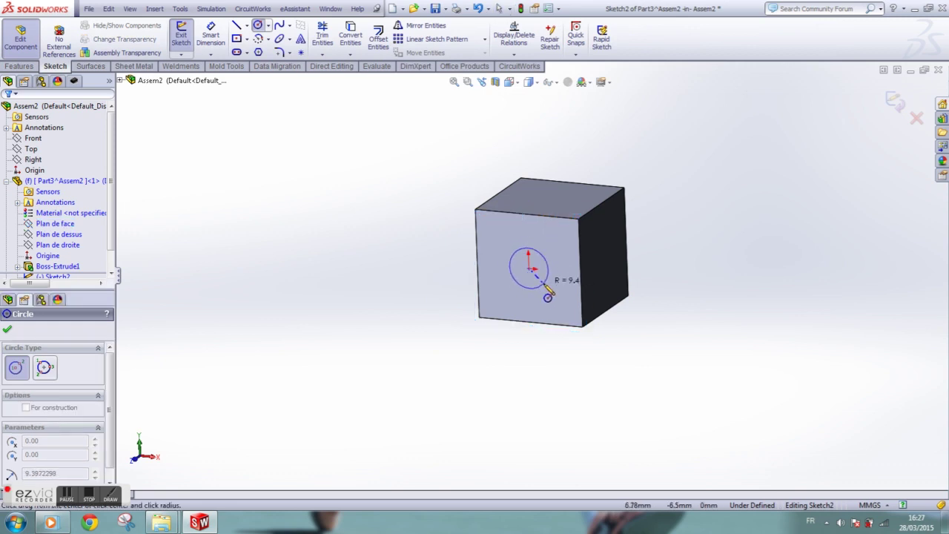
left_click(545, 298)
Dimension the circle to Ø20 mm, move the label onto the face, and exit the sketch.
left_click(210, 35)
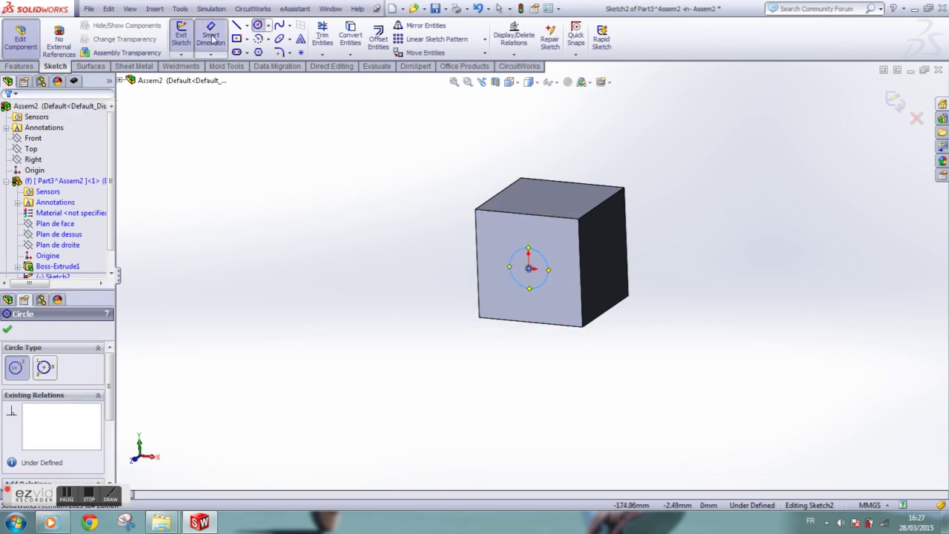
left_click(548, 285)
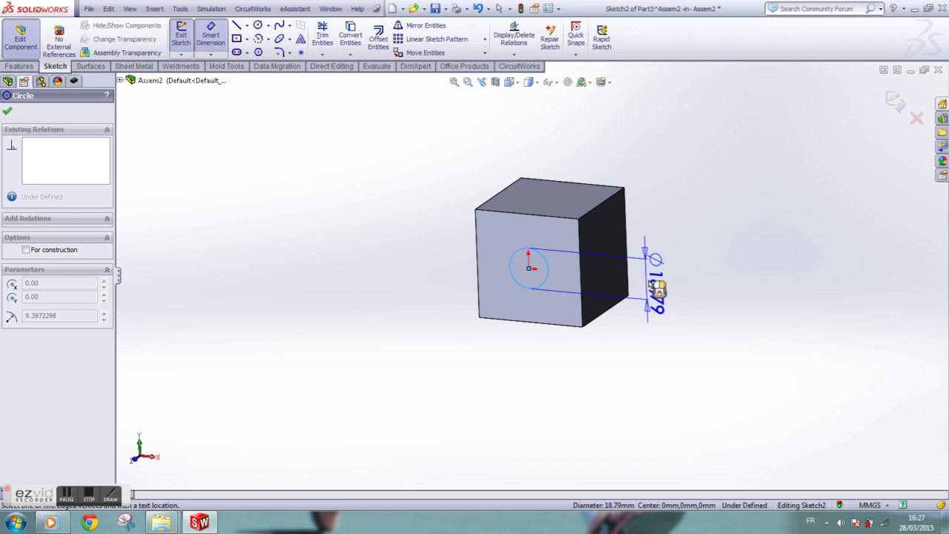
left_click(663, 224)
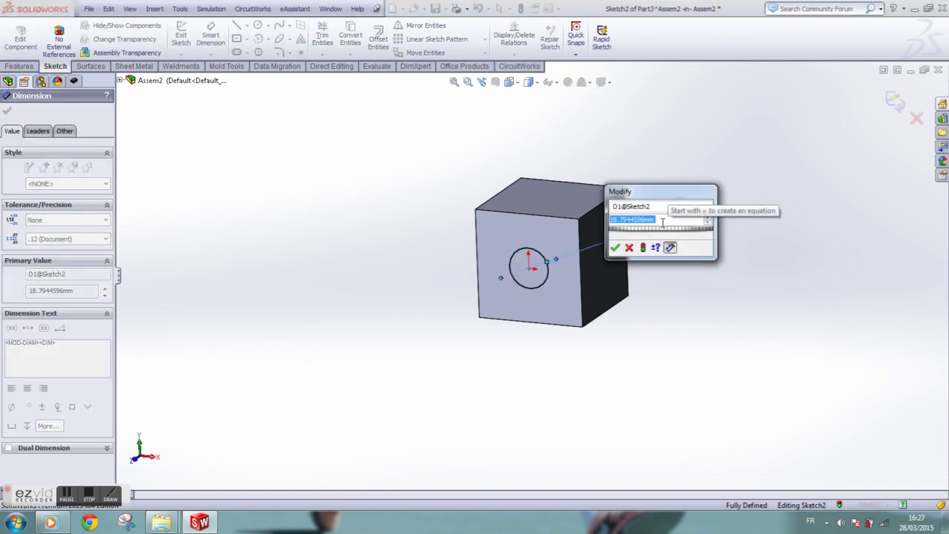
type("20")
key("Return")
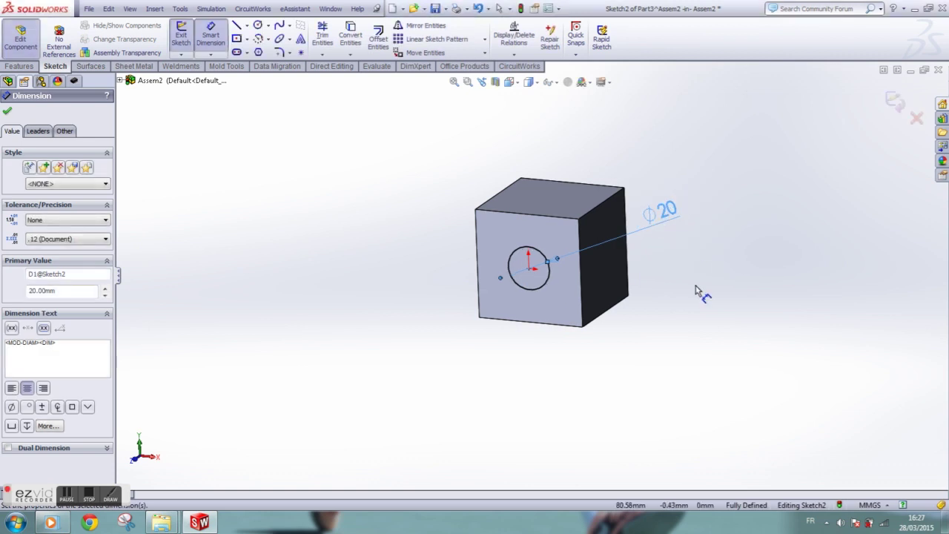
left_click_drag(673, 214, 585, 256)
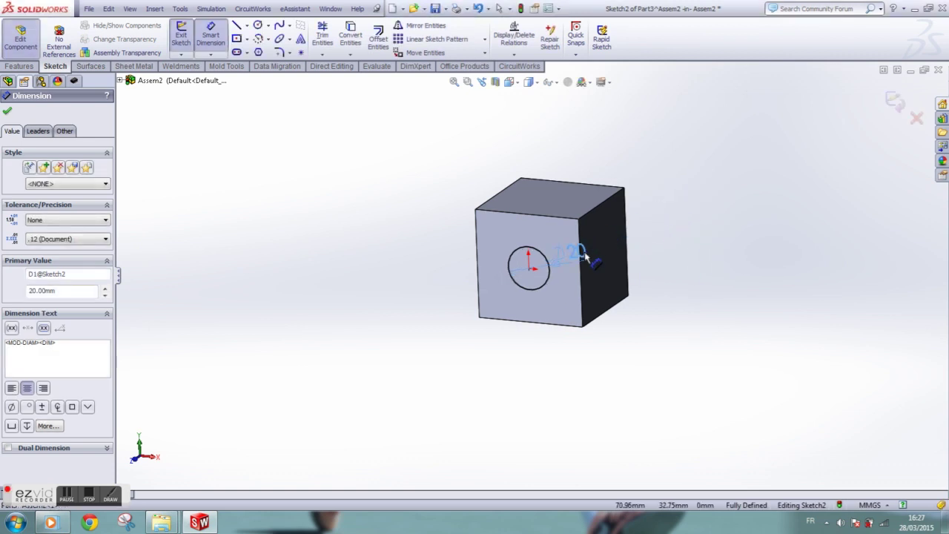
key("Escape")
left_click(896, 101)
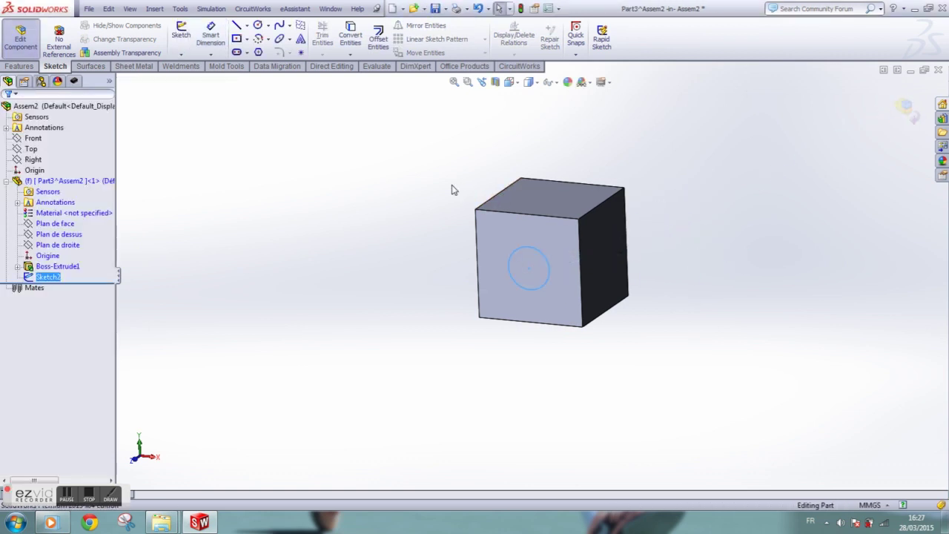
Extrude the Ø20 circle into a cylinder on the cube and return to editing Assem2.
left_click(22, 66)
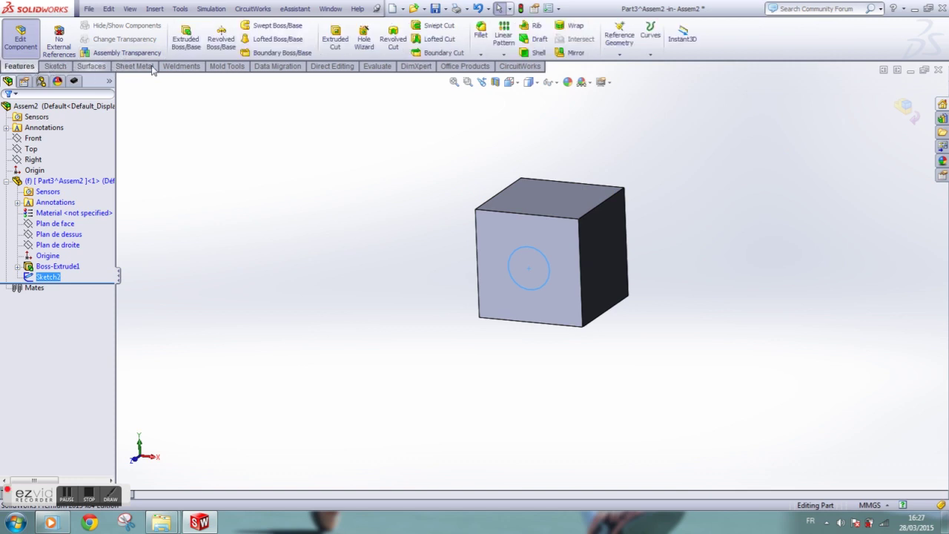
left_click(186, 38)
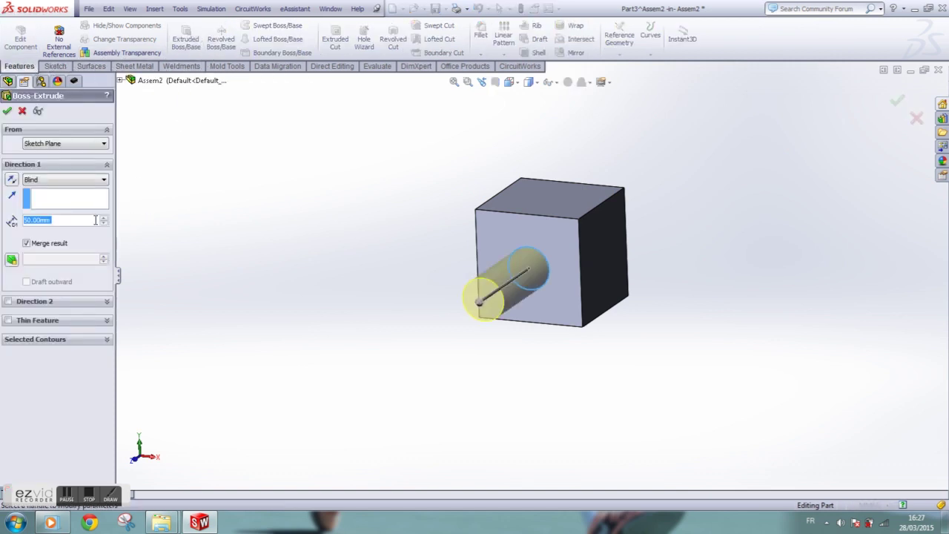
left_click(8, 110)
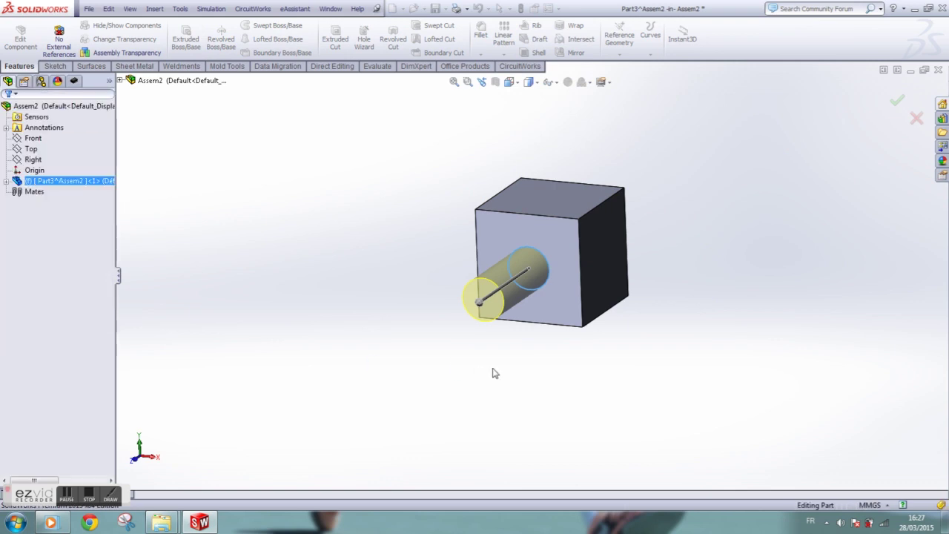
mouse_move(566, 384)
middle_mouse_down()
mouse_move(656, 385)
mouse_move(631, 379)
middle_mouse_up()
left_click(904, 107)
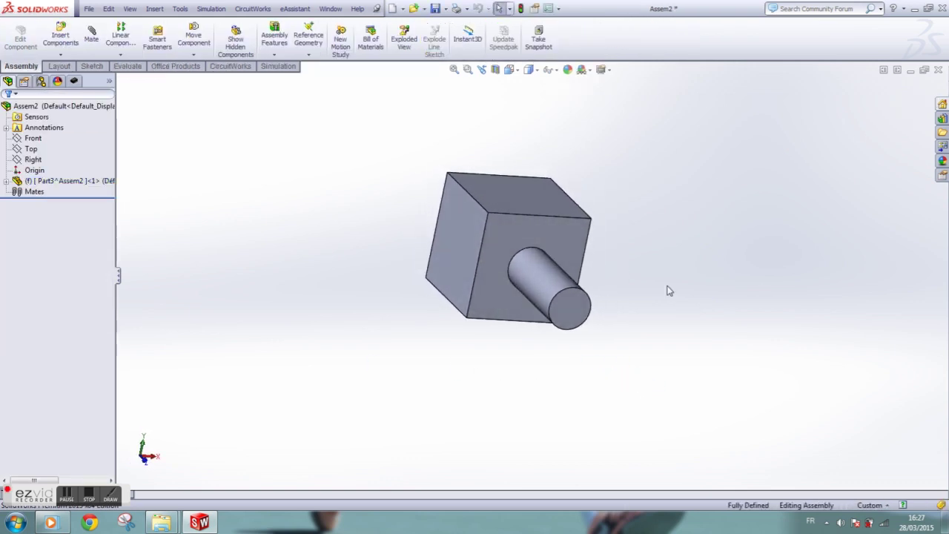
middle_click_drag(667, 289, 635, 271)
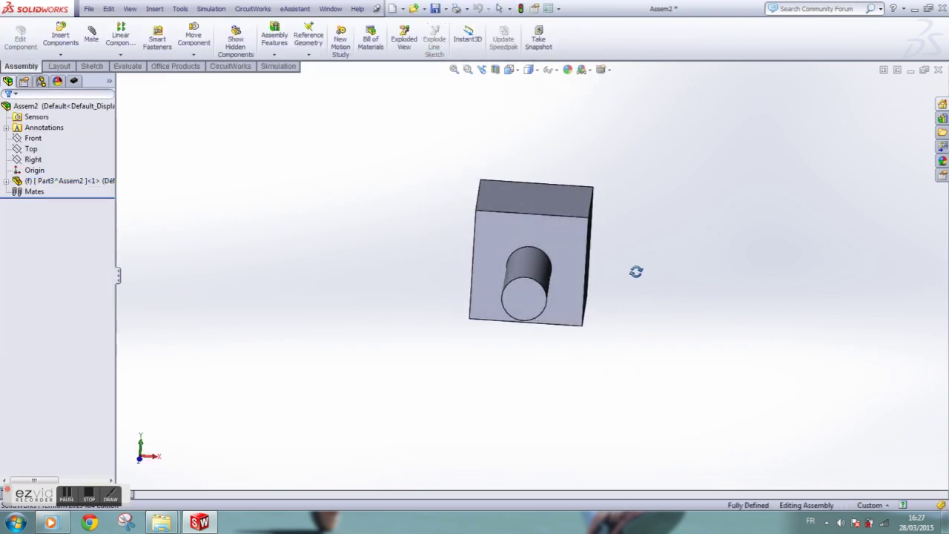
left_click(60, 54)
Insert a second new part, Part4, and set it to float.
left_click(76, 77)
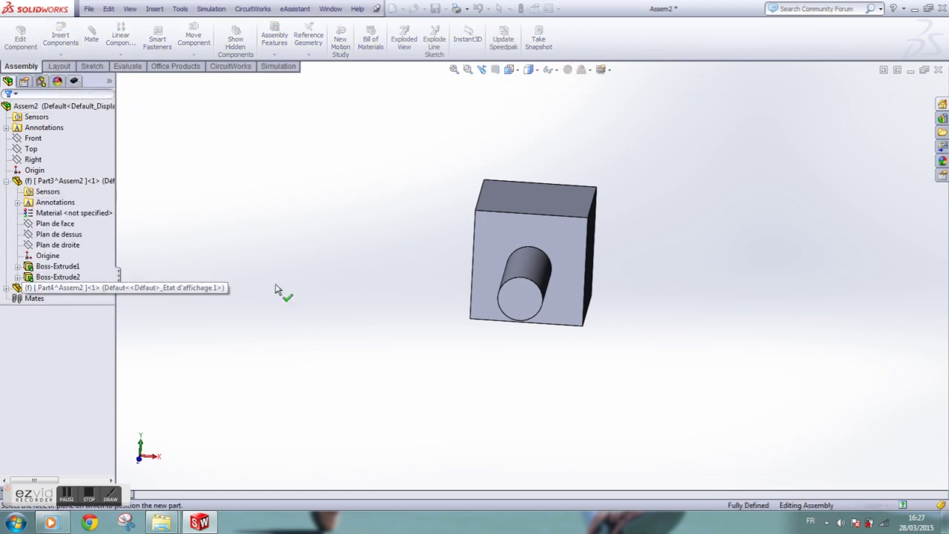
left_click(6, 288)
right_click(65, 289)
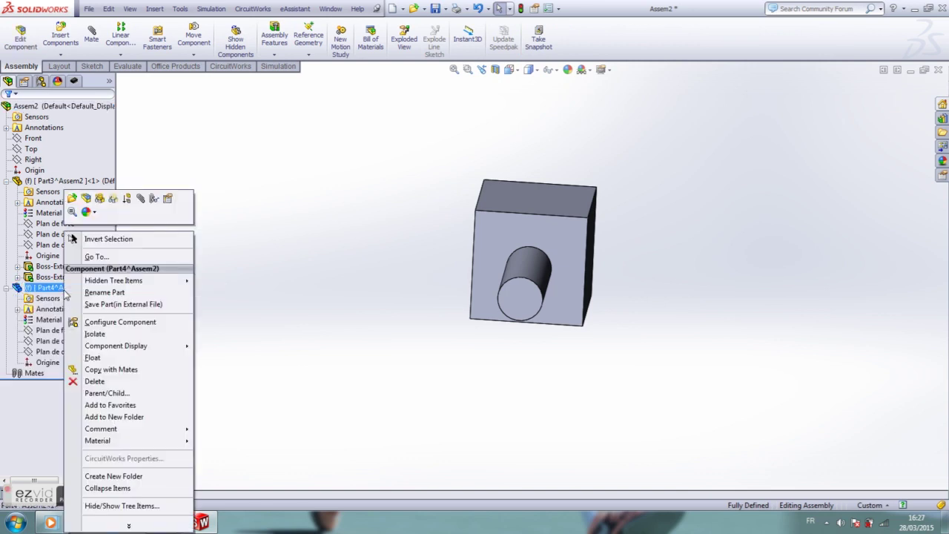
left_click(82, 357)
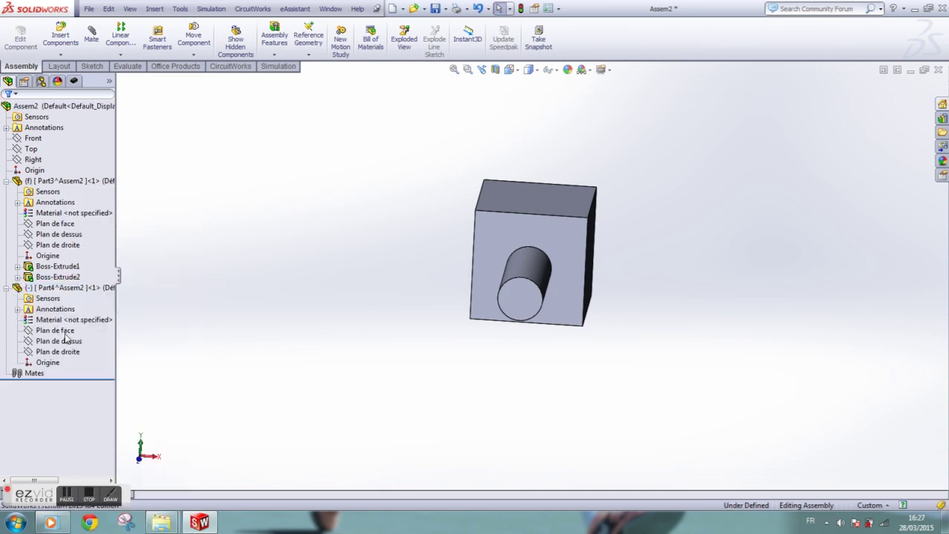
Start a sketch on Part4's Plan de face and view it normal to the plane.
left_click(55, 331)
left_click(73, 314)
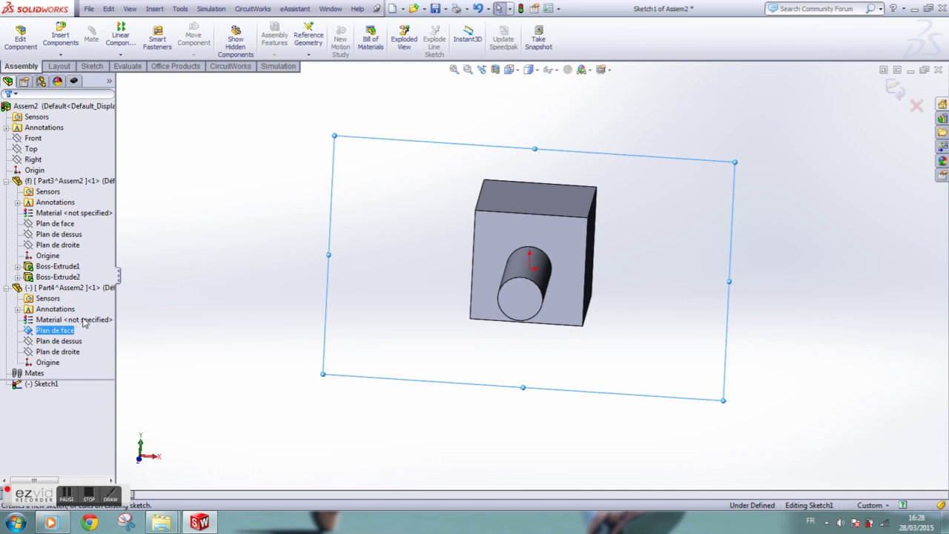
mouse_move(482, 298)
middle_mouse_down()
mouse_move(507, 307)
mouse_move(521, 336)
mouse_move(510, 324)
middle_mouse_up()
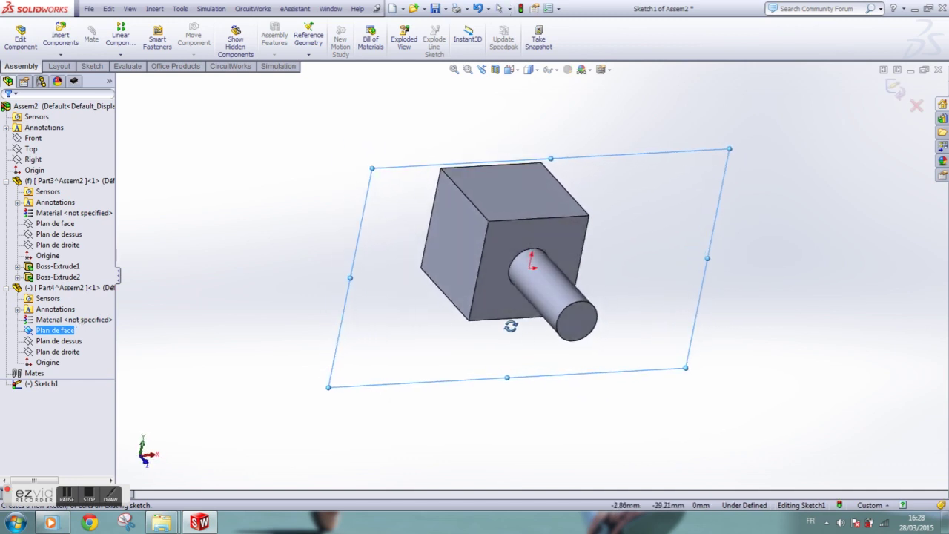
left_click(510, 69)
left_click(525, 99)
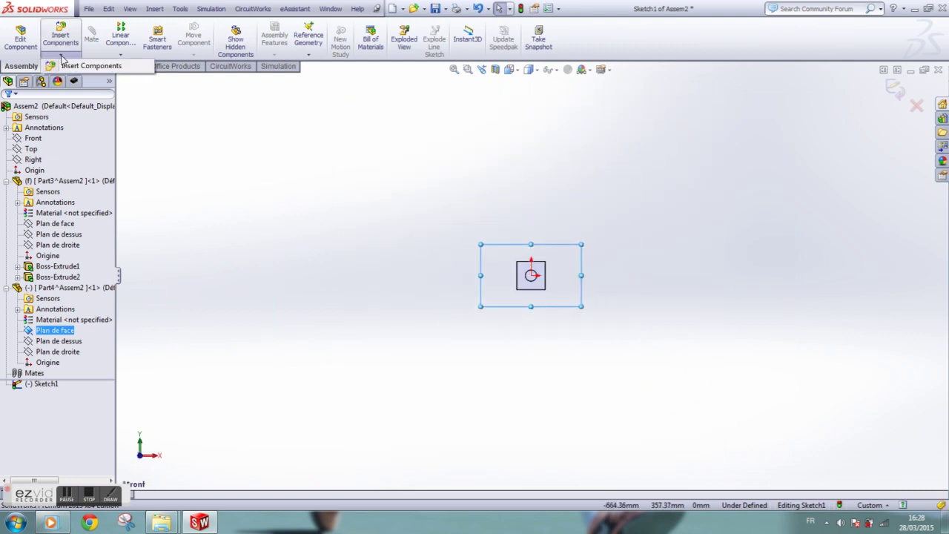
left_click(173, 138)
left_click(59, 67)
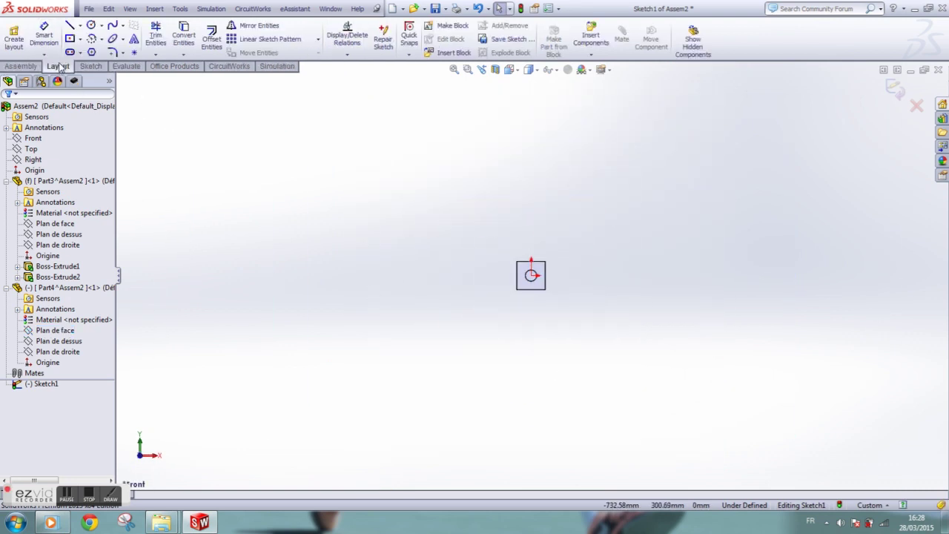
Draw a center rectangle from below the cube up to its upper corner.
left_click(70, 38)
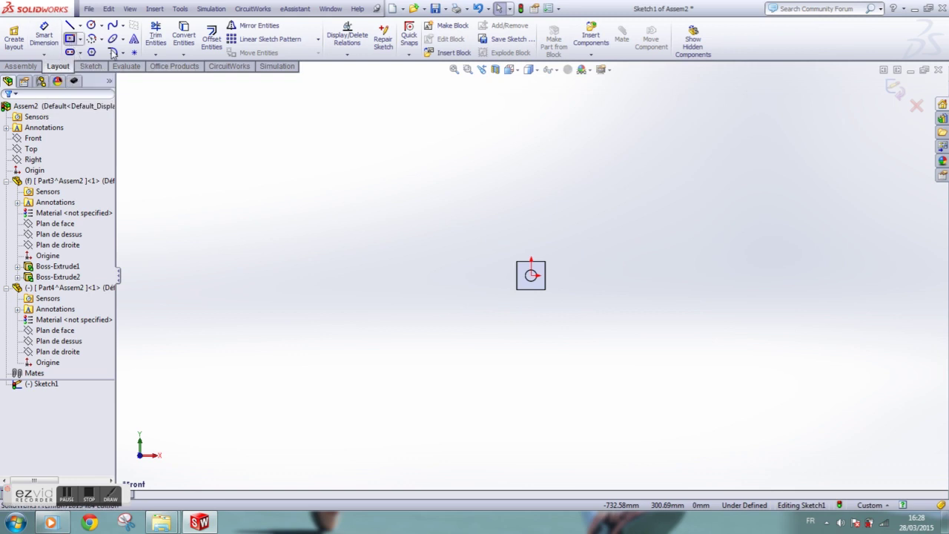
left_click(537, 438)
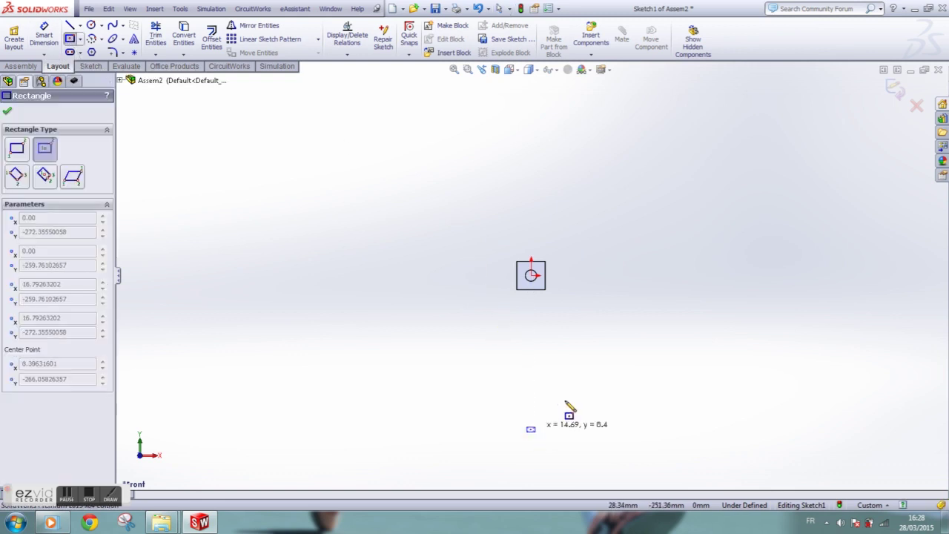
left_click(541, 267)
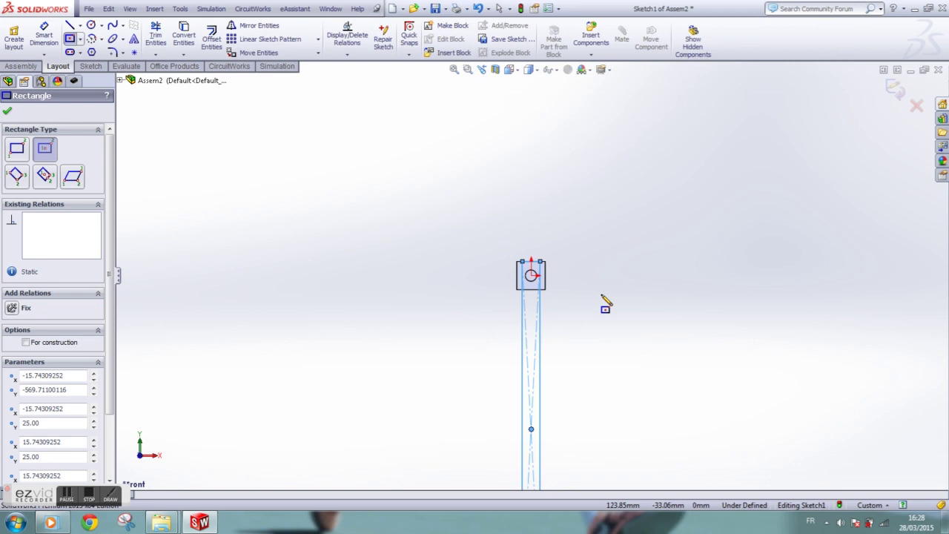
key("Escape")
Dimension the bar's long side to 500 mm.
left_click(44, 35)
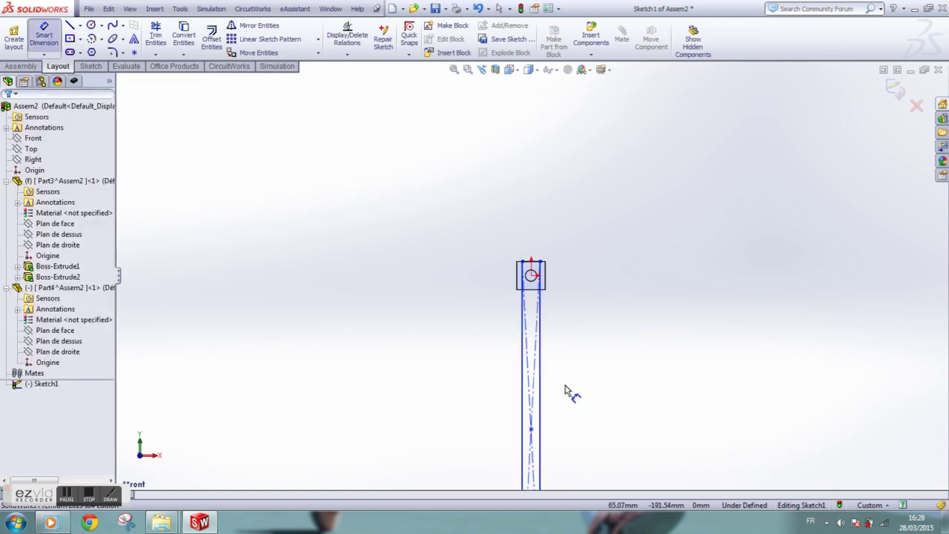
left_click(541, 398)
left_click(671, 400)
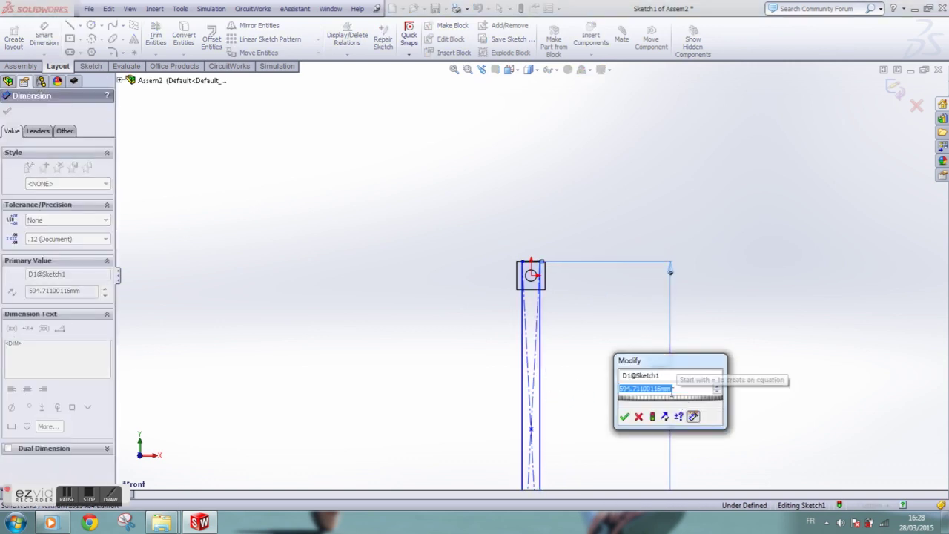
type("600")
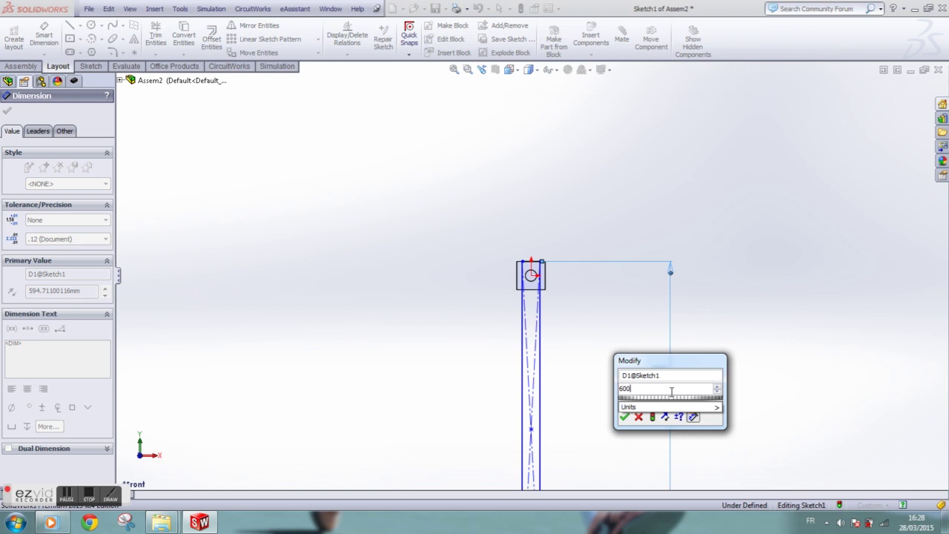
key("BackSpace")
key("BackSpace")
key("BackSpace")
type("500")
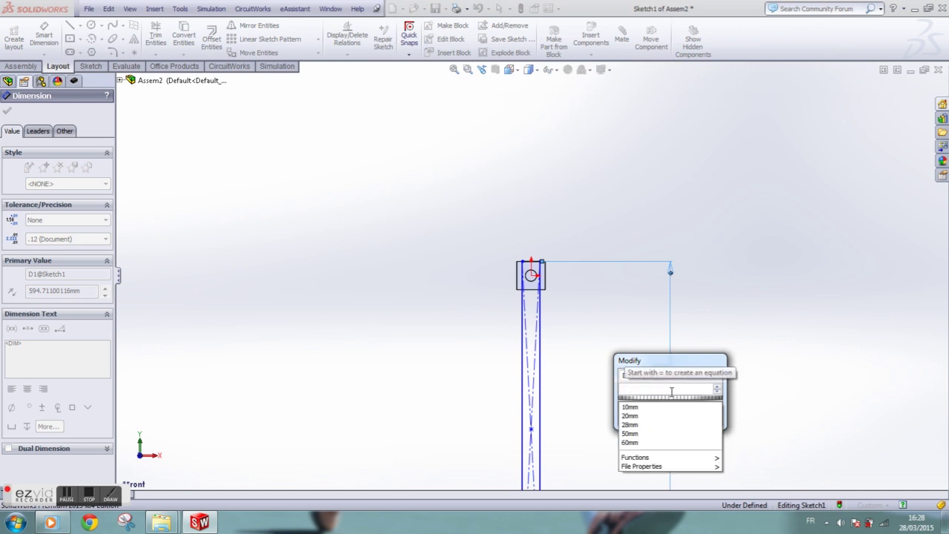
key("Return")
scroll(576, 388, "up", 2)
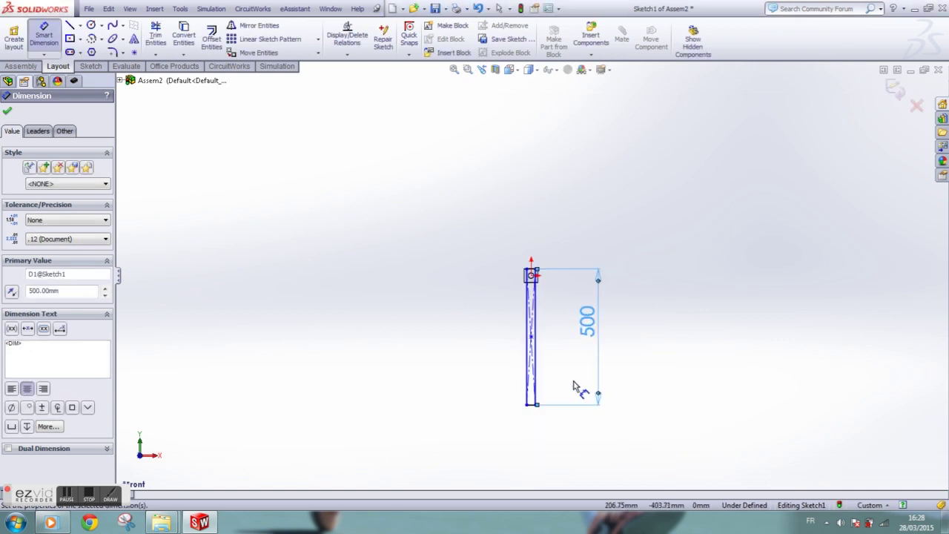
scroll(529, 269, "down", 1)
scroll(517, 245, "down", 1)
scroll(529, 278, "down", 2)
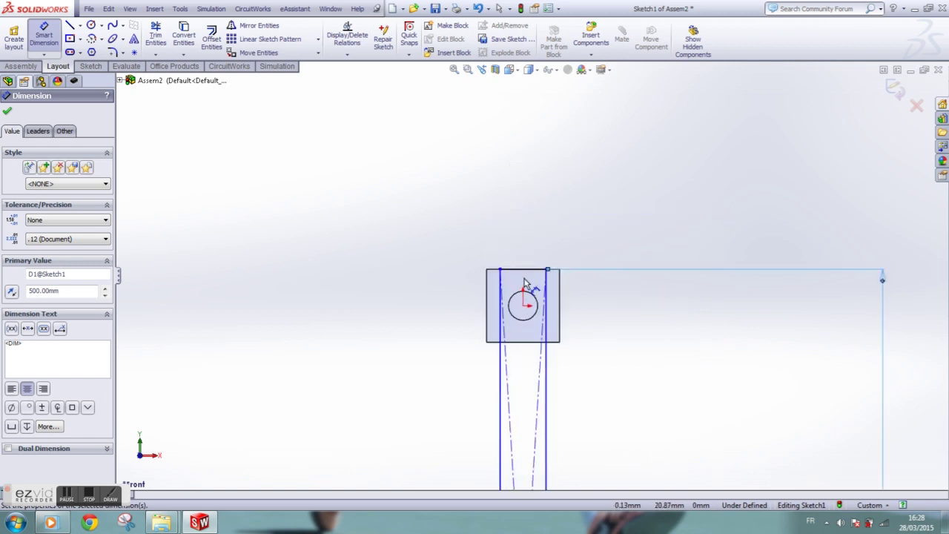
Dimension the bar's width to 30 mm and zoom to fit the whole bar.
left_click(529, 271)
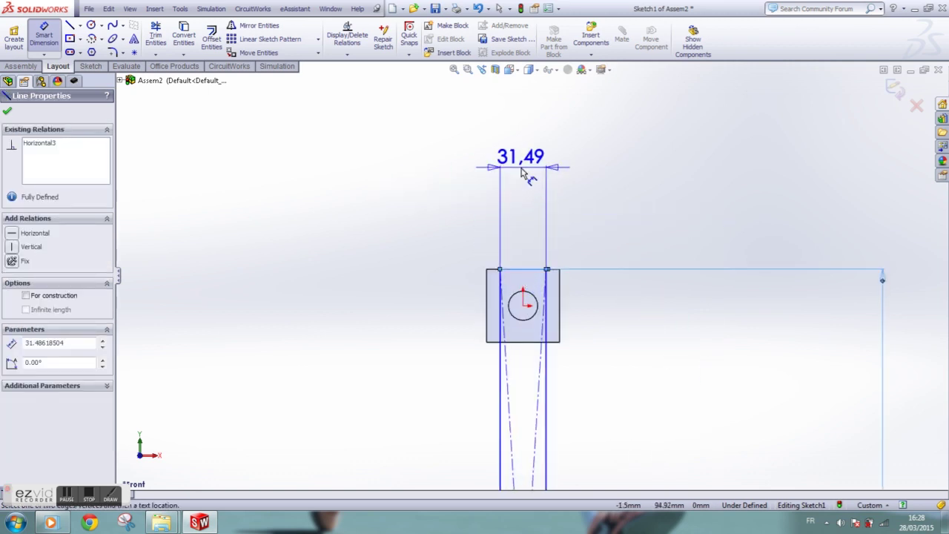
left_click(524, 172)
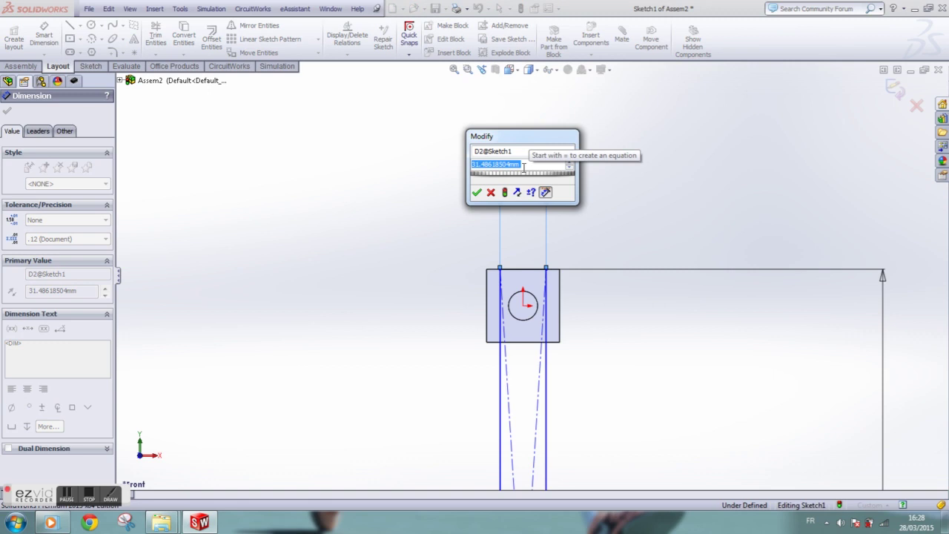
type("30")
key("Return")
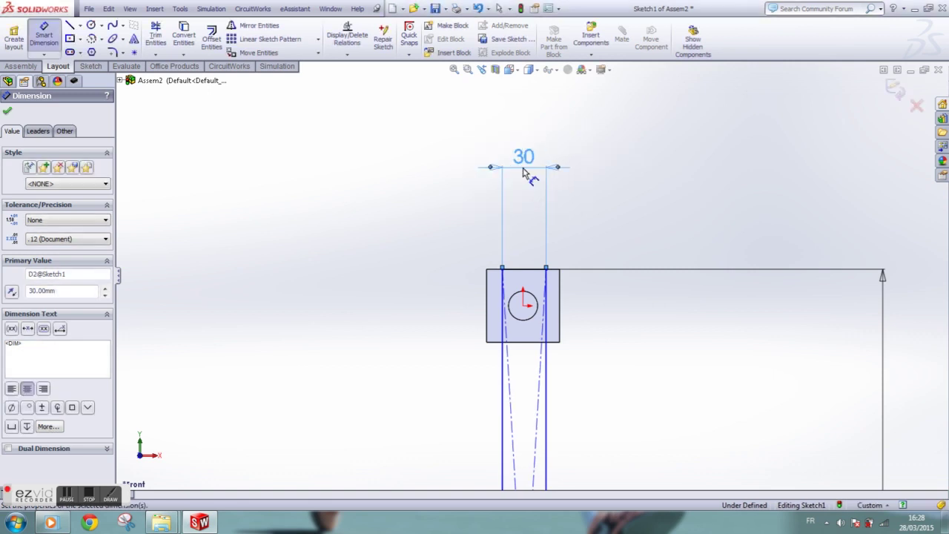
key("z")
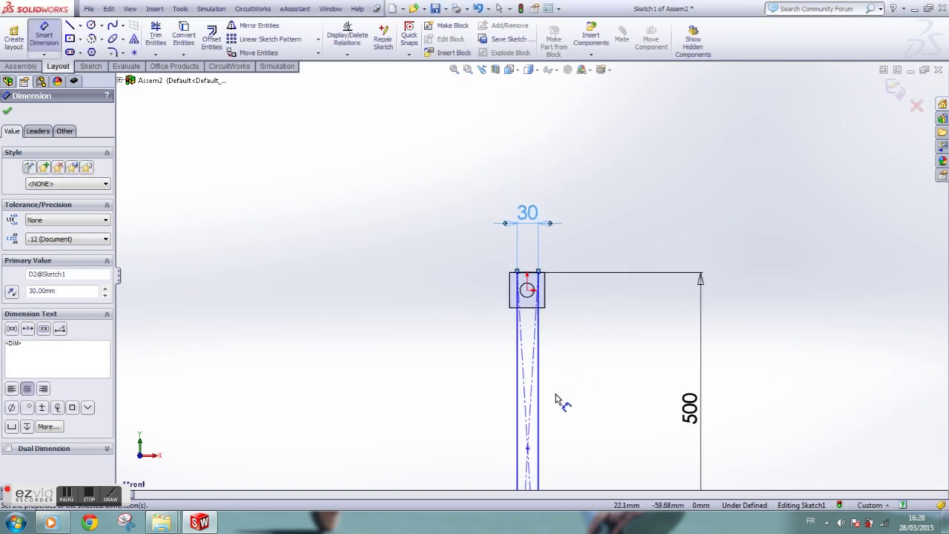
left_click(527, 448)
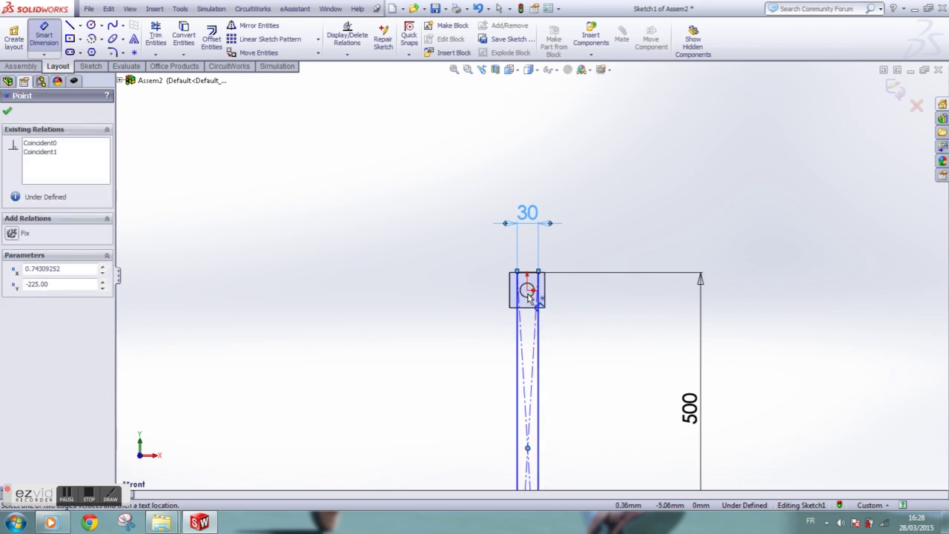
Try a 225 mm vertical dimension from the bar's lower point to the cube centre, then discard it.
left_click(527, 290)
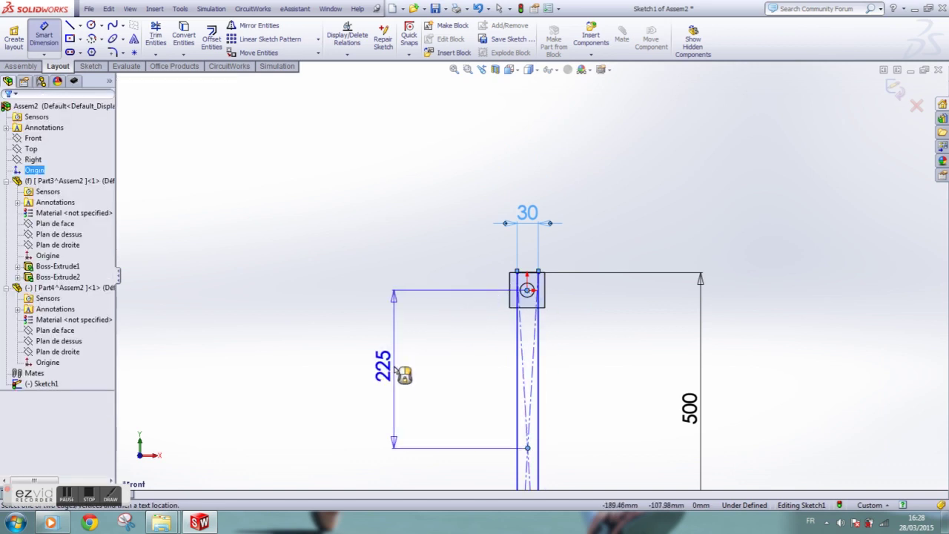
left_click(401, 372)
left_click(742, 265)
left_click(55, 44)
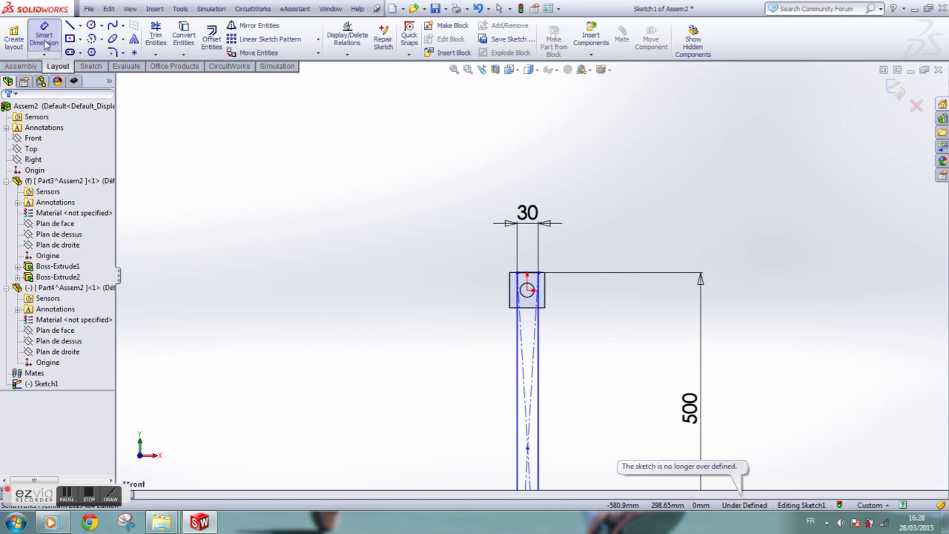
Add a Vertical relation between the centreline point and the origin.
left_click(527, 449)
left_click(527, 289, "ctrl")
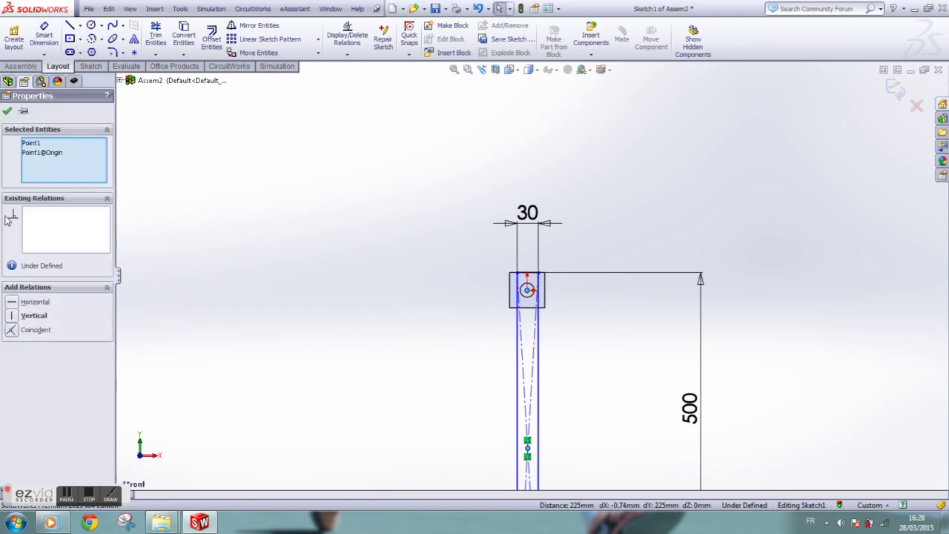
left_click(22, 314)
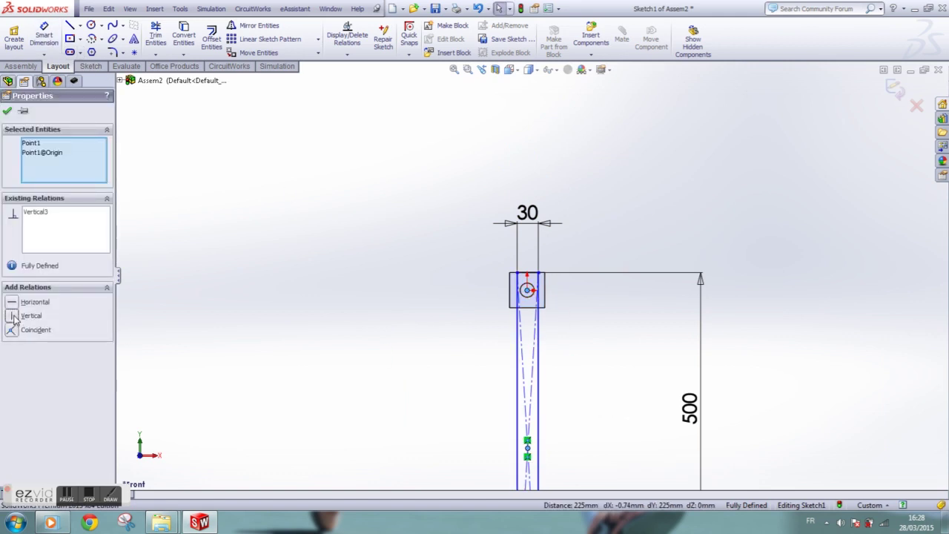
left_click(6, 112)
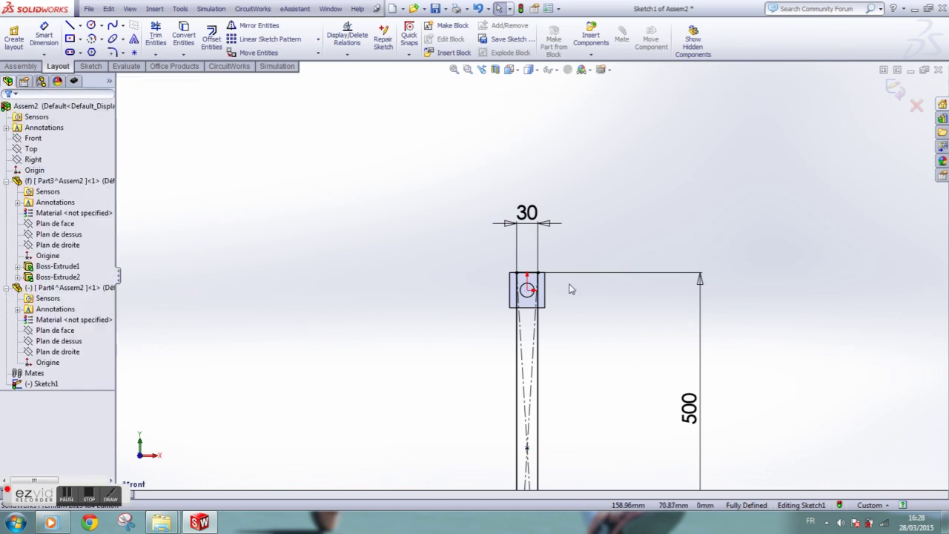
scroll(519, 313, "down", 3)
mouse_move(559, 296)
middle_mouse_down()
mouse_move(587, 324)
mouse_move(642, 347)
middle_mouse_up()
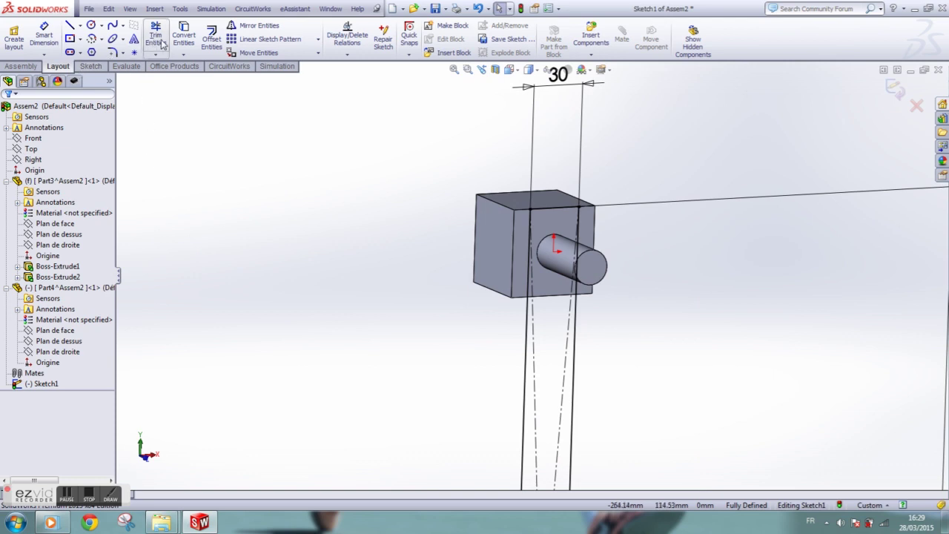
Convert the pin's circular edge into the sketch as a 20 mm circle.
left_click(184, 37)
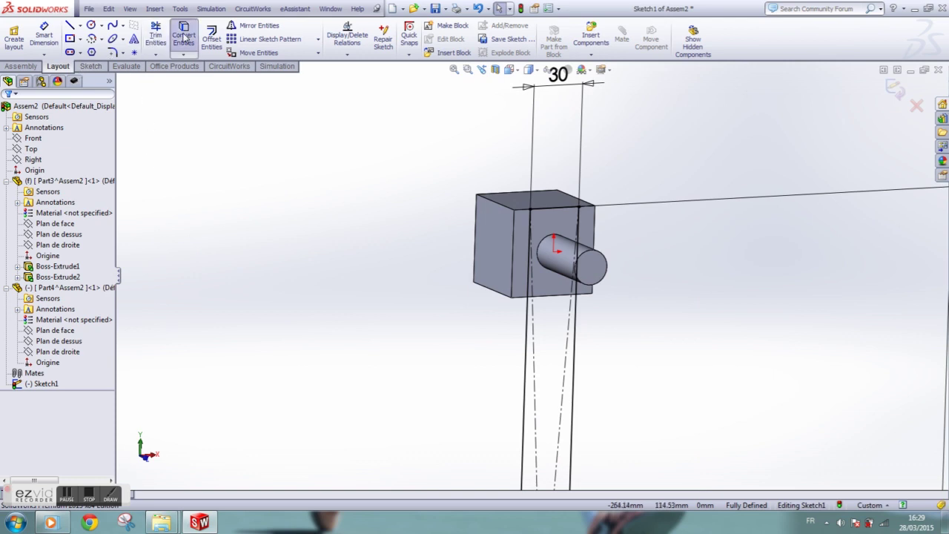
left_click(603, 258)
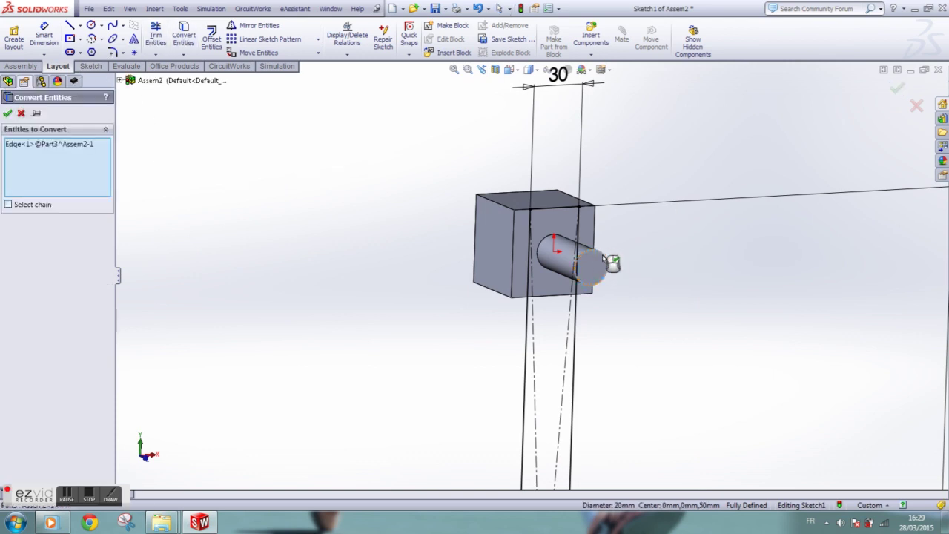
left_click(8, 116)
Delete the converted circle's On Edge relation and exit the sketch.
left_click(545, 237)
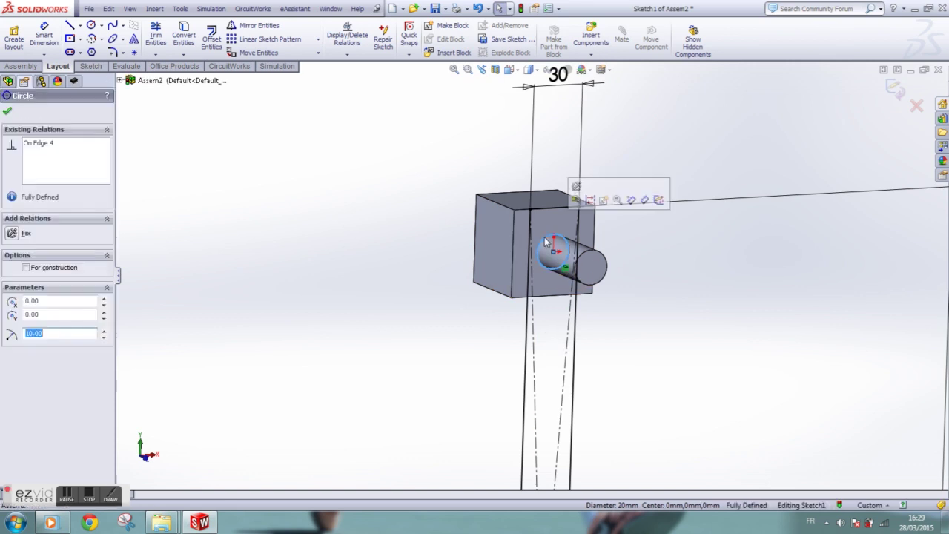
left_click(34, 144)
key("Delete")
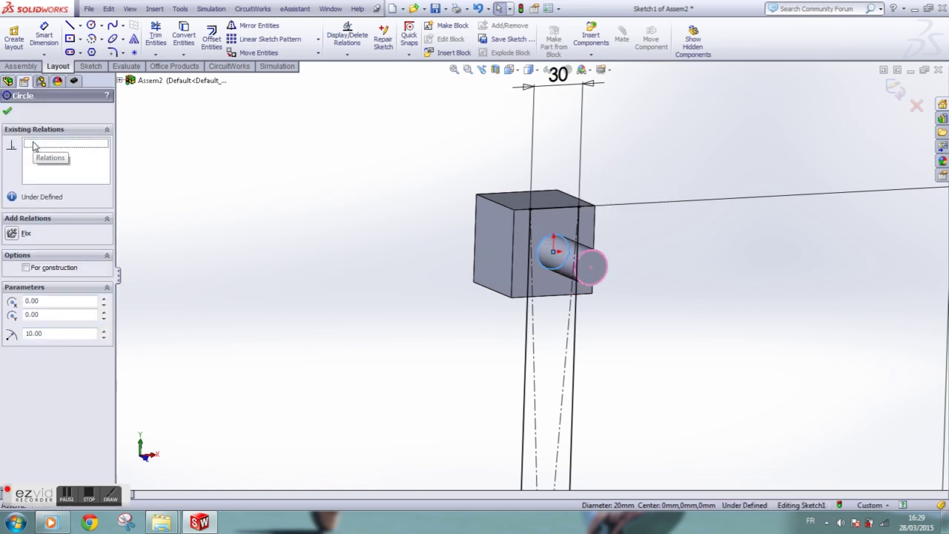
left_click(7, 112)
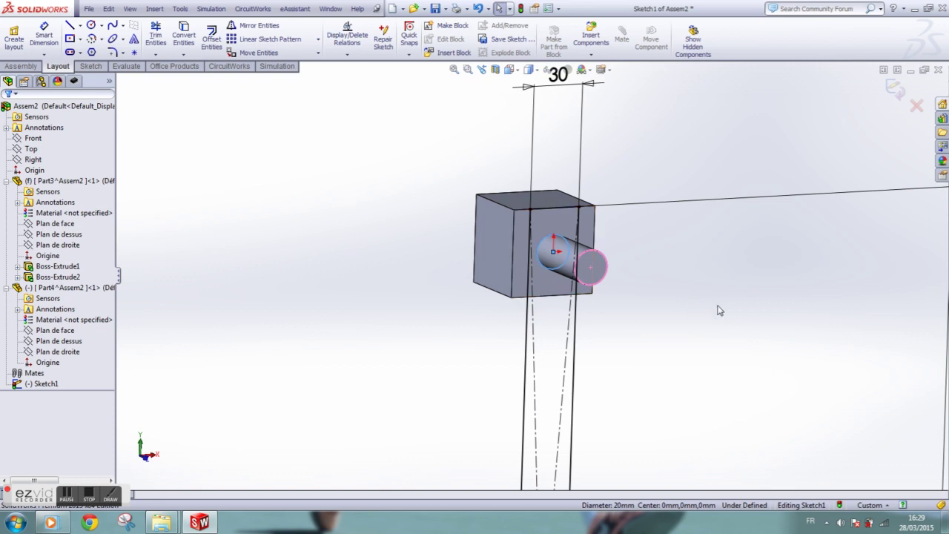
left_click(895, 87)
mouse_move(807, 280)
middle_mouse_down()
mouse_move(716, 334)
mouse_move(497, 384)
mouse_move(528, 408)
middle_mouse_up()
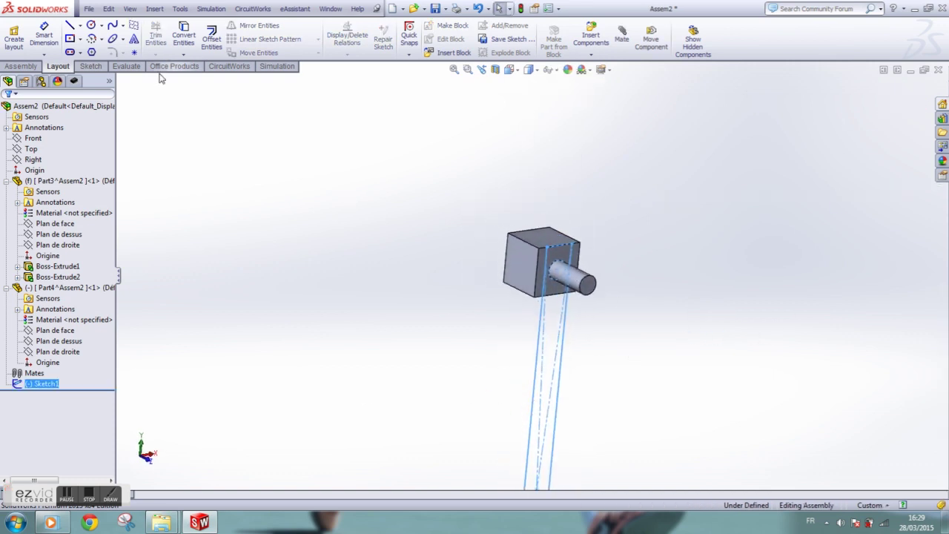
Edit Part4 in the assembly, dismissing the not-mated warning, and delete Sketch1.
left_click(21, 66)
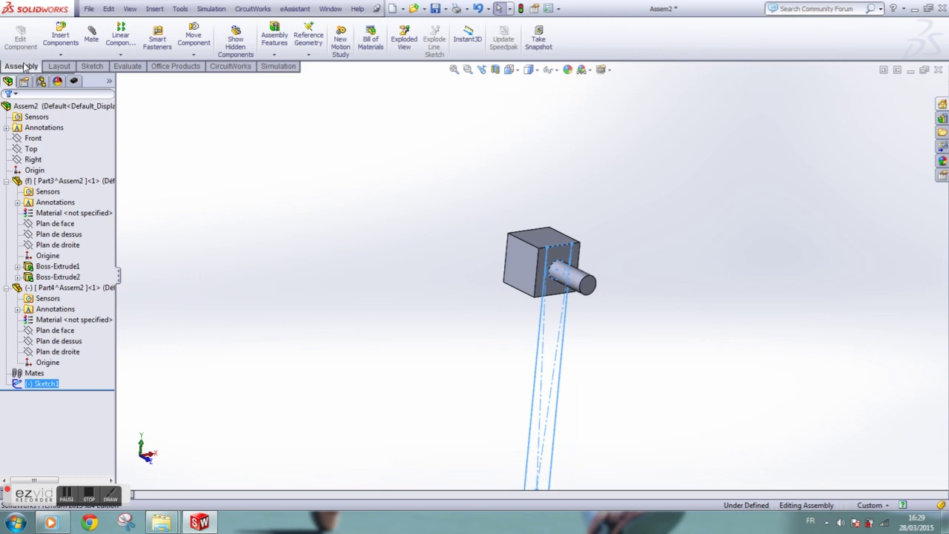
left_click(63, 37)
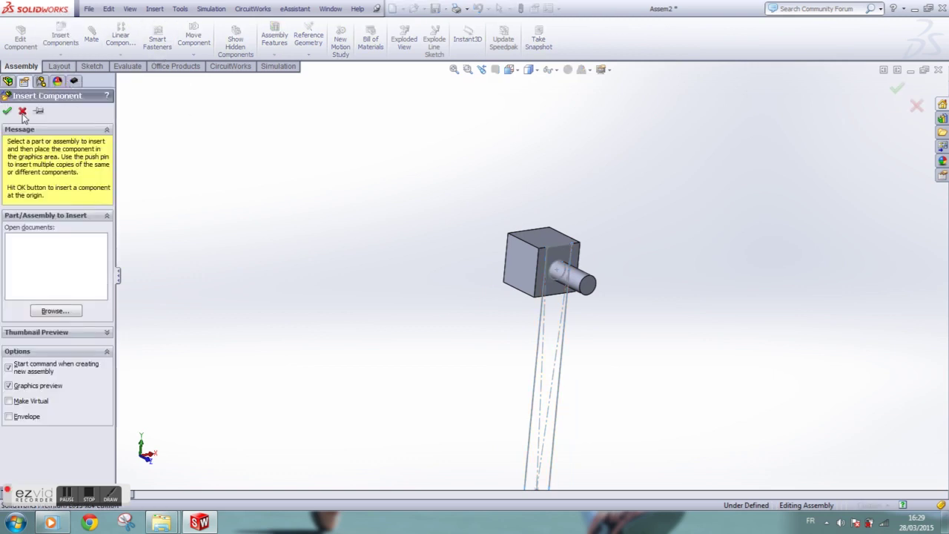
left_click(22, 112)
left_click(60, 66)
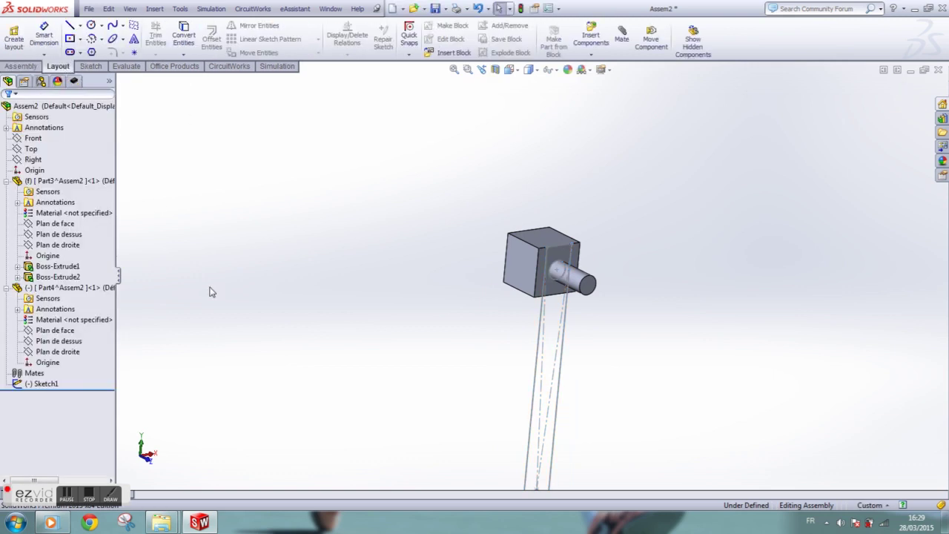
left_click(74, 287)
left_click(86, 252)
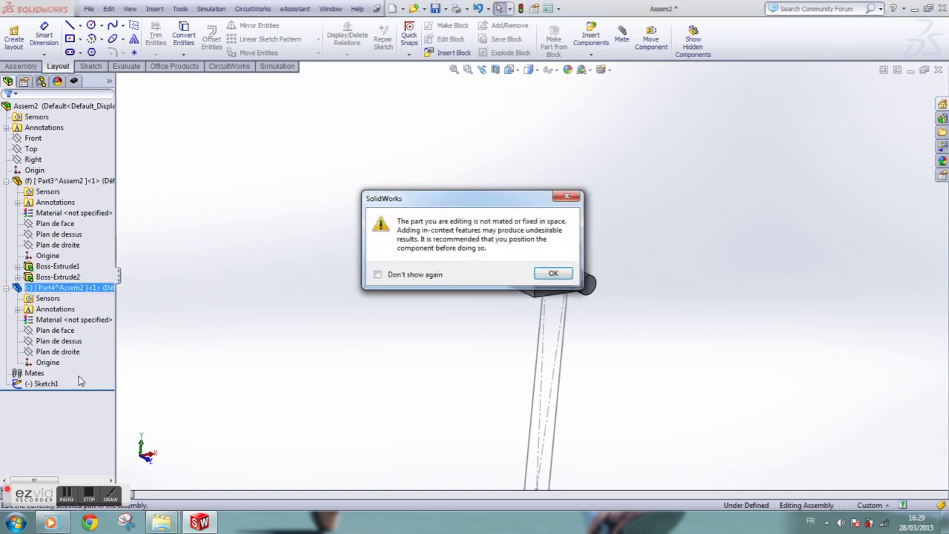
left_click(553, 274)
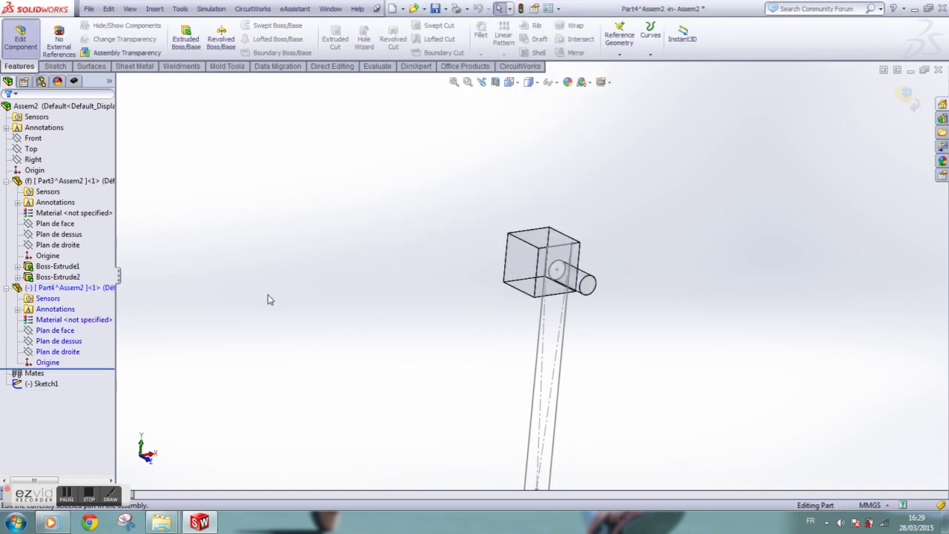
left_click(57, 386)
key("Delete")
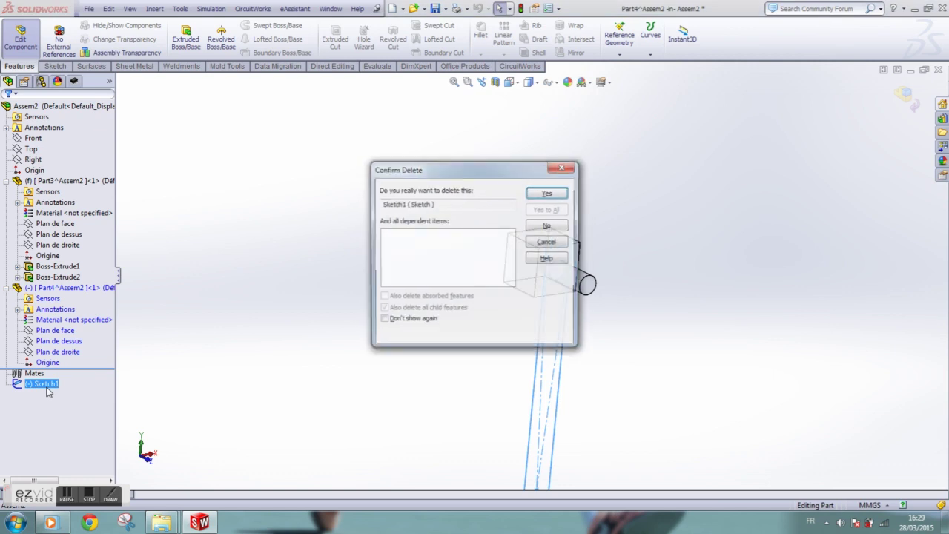
left_click(546, 194)
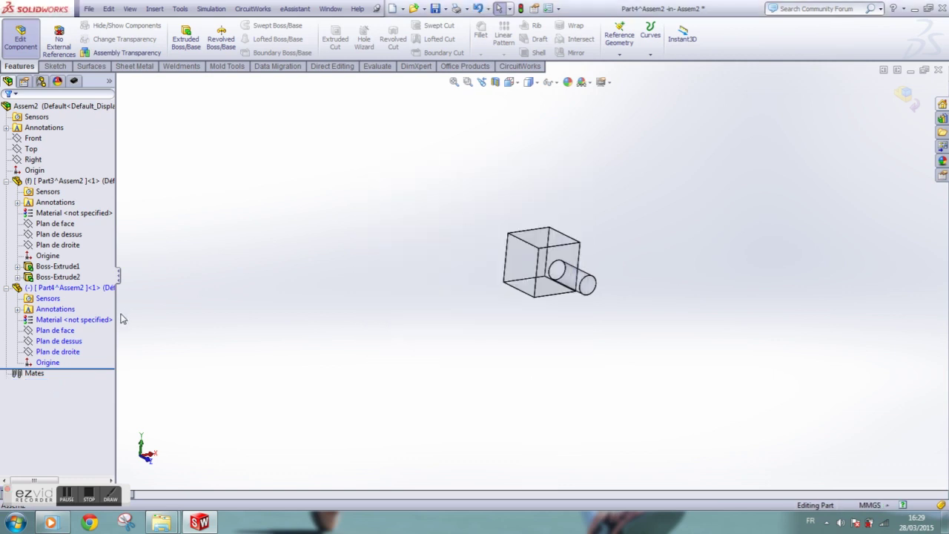
left_click(58, 330)
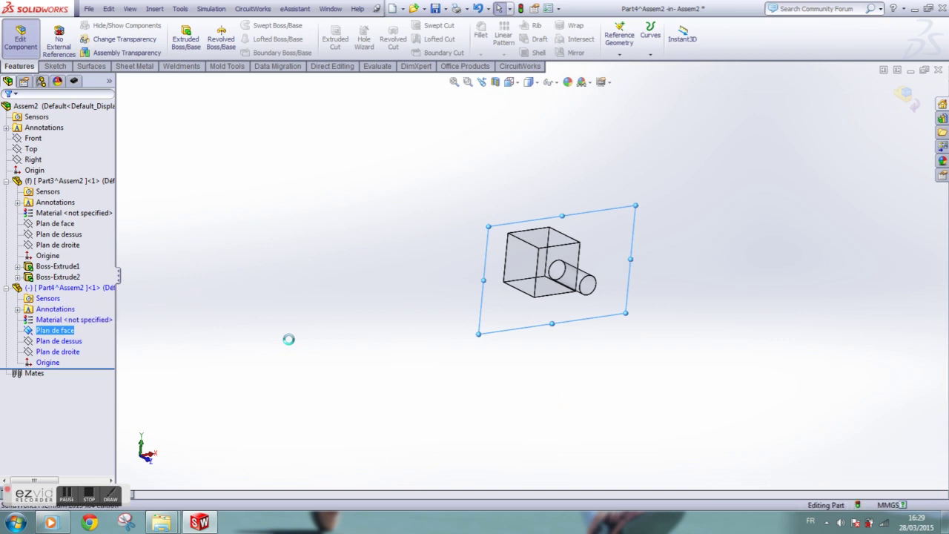
left_click(327, 350)
Extrude the bar sketch 25 mm into a solid and return to the assembly.
left_click(57, 374)
left_click(187, 45)
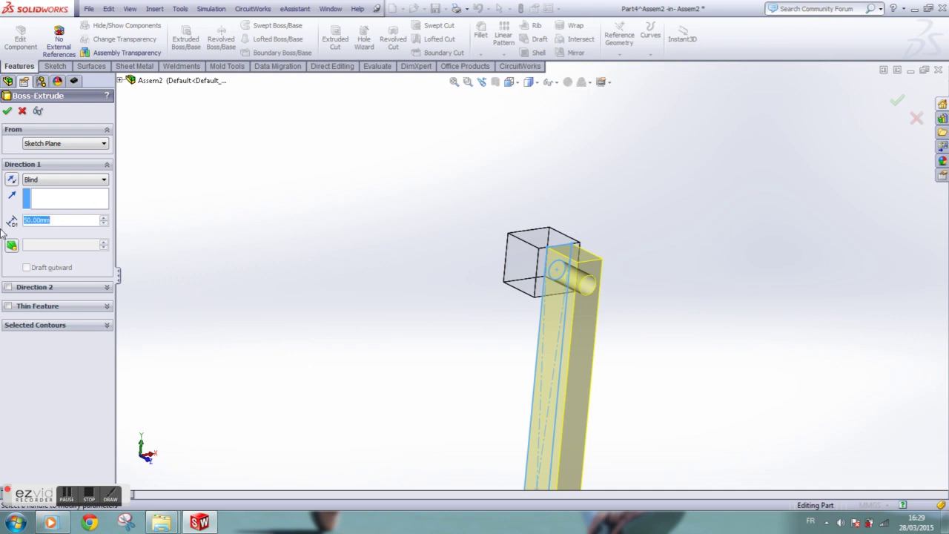
type("20")
key("Return")
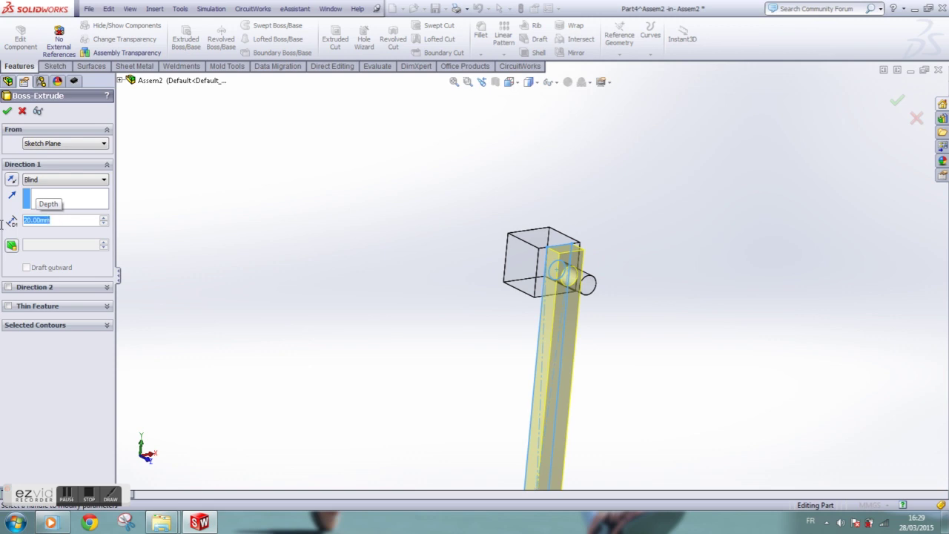
type("25")
key("Return")
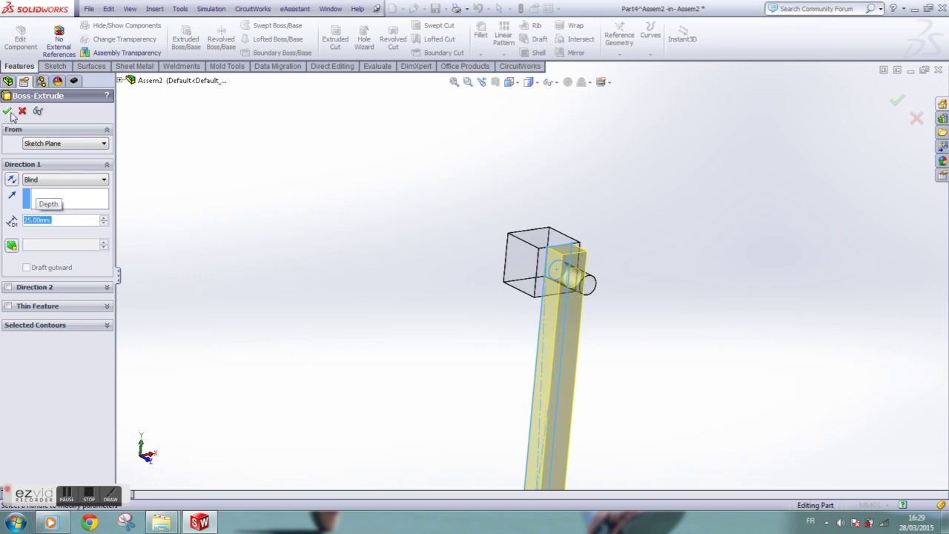
left_click(8, 112)
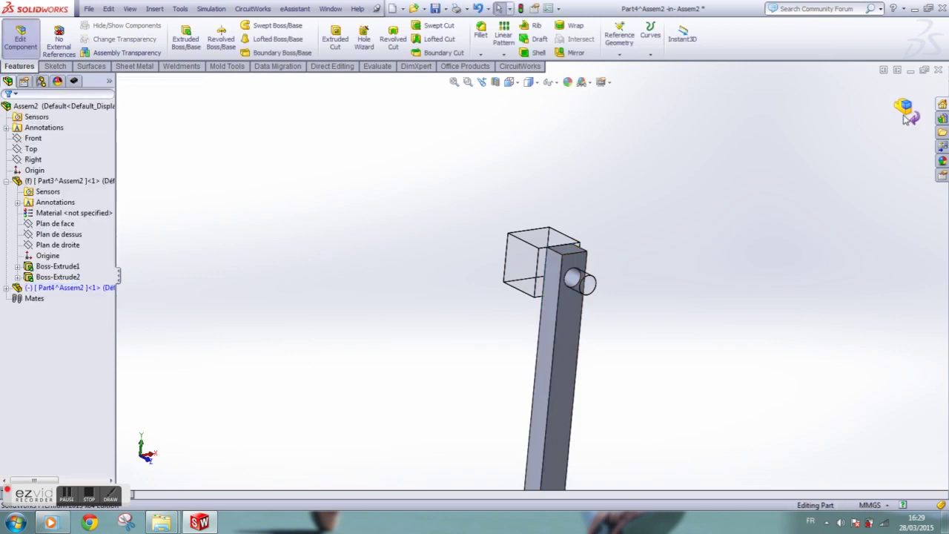
left_click(913, 115)
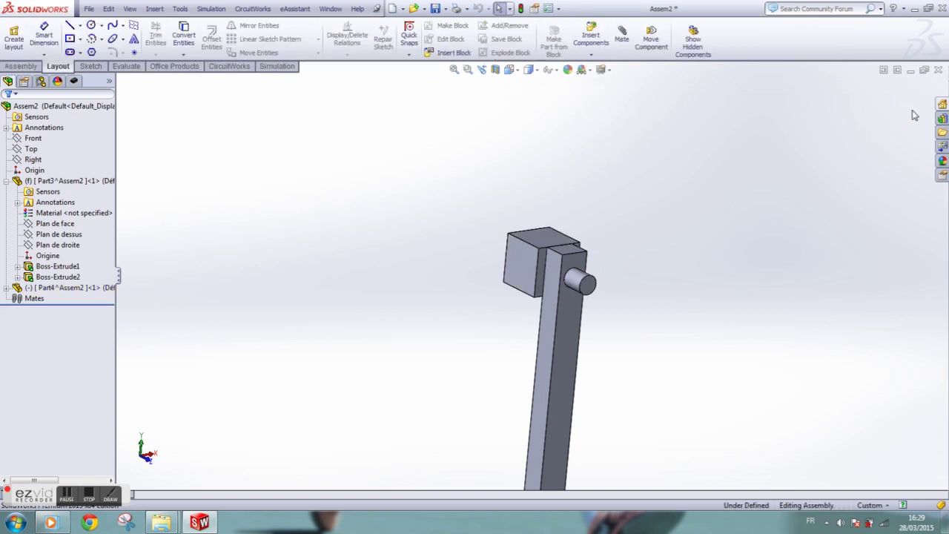
Mate the bar's hole concentric with the pin on the cube.
left_click_drag(574, 348, 642, 335)
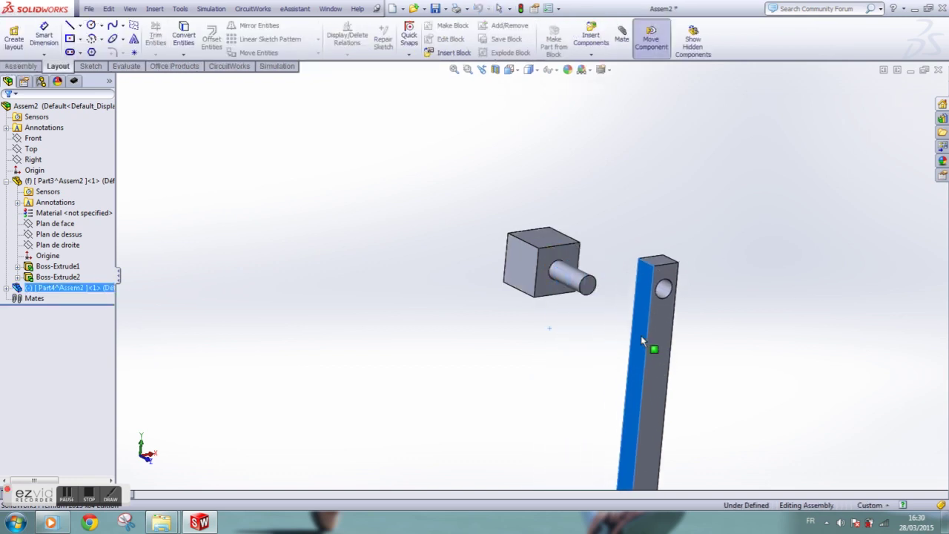
left_click(22, 68)
left_click(91, 37)
scroll(674, 244, "down", 5)
left_click(648, 347)
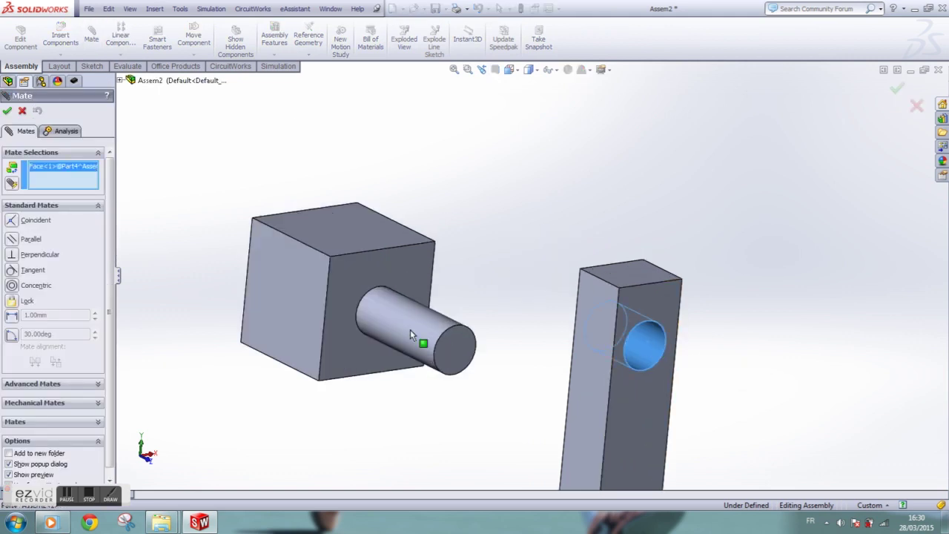
left_click(402, 329)
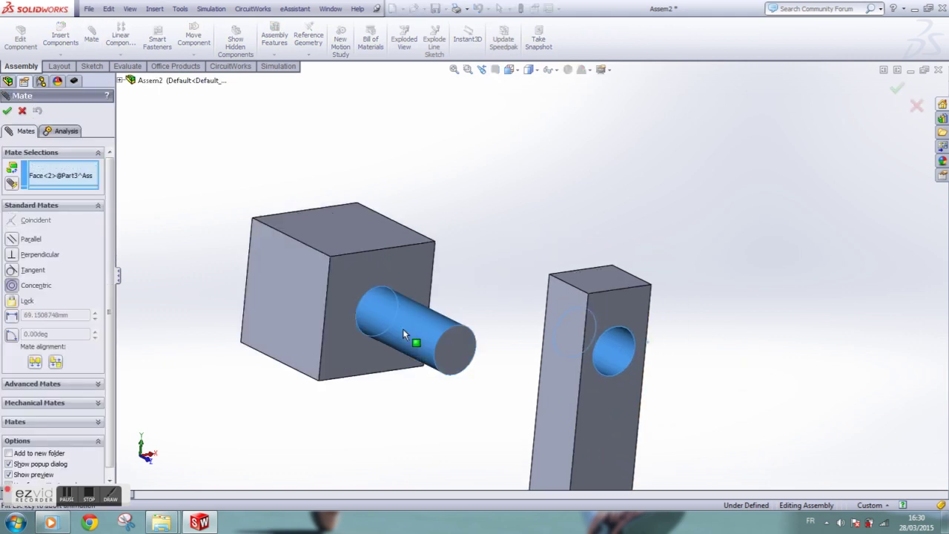
left_click(7, 111)
Add a 10 mm distance mate between the bar's narrow side face and the block's side face.
scroll(445, 386, "up", 3)
middle_click_drag(449, 345, 522, 375)
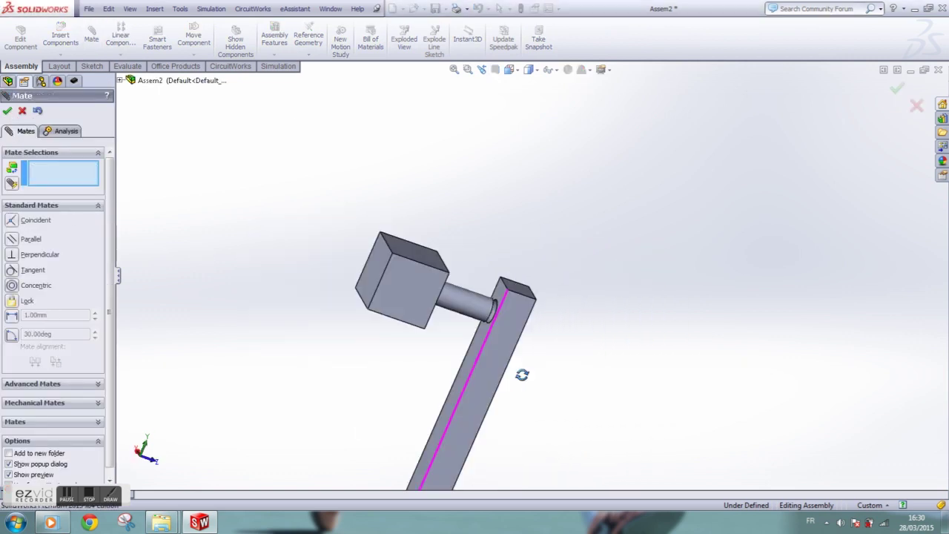
left_click(472, 363)
middle_click_drag(414, 370, 307, 307)
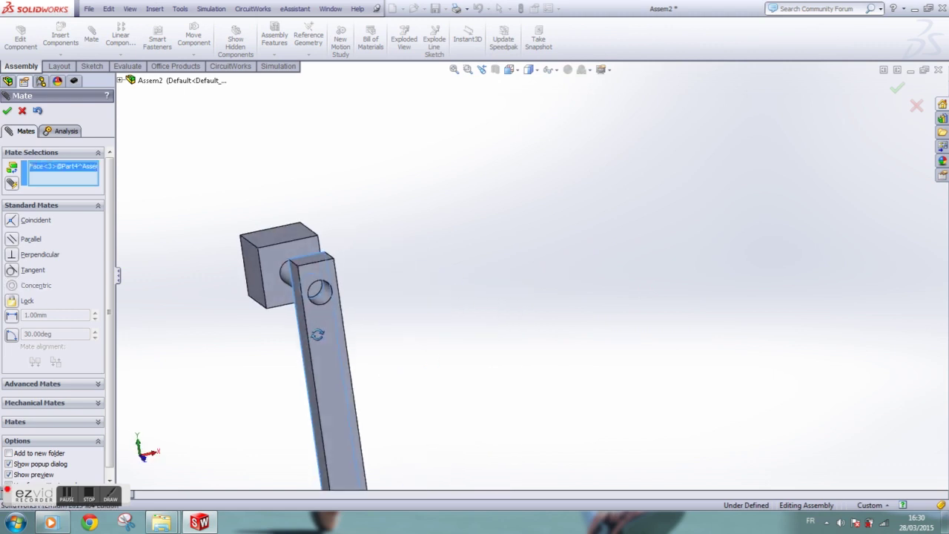
left_click(292, 289)
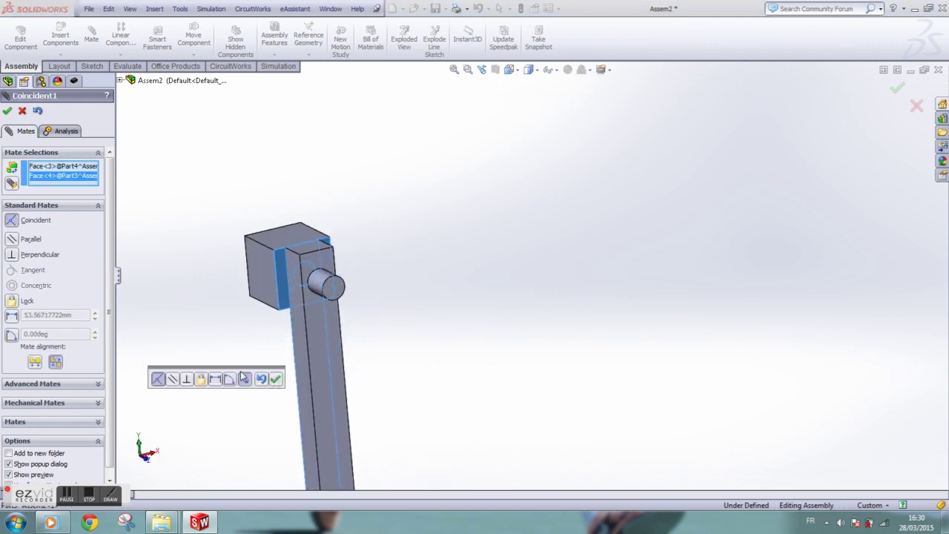
left_click(215, 379)
left_click(63, 315)
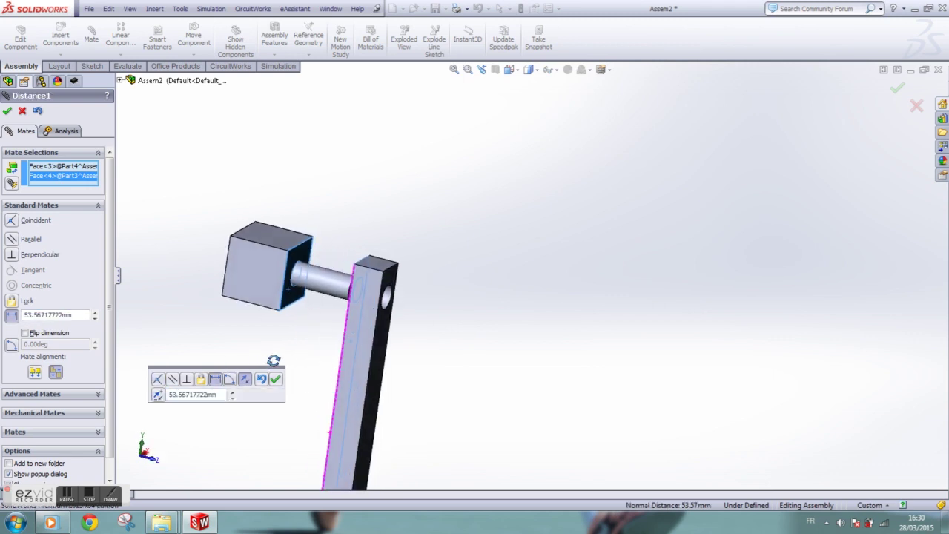
type("5")
key("Return")
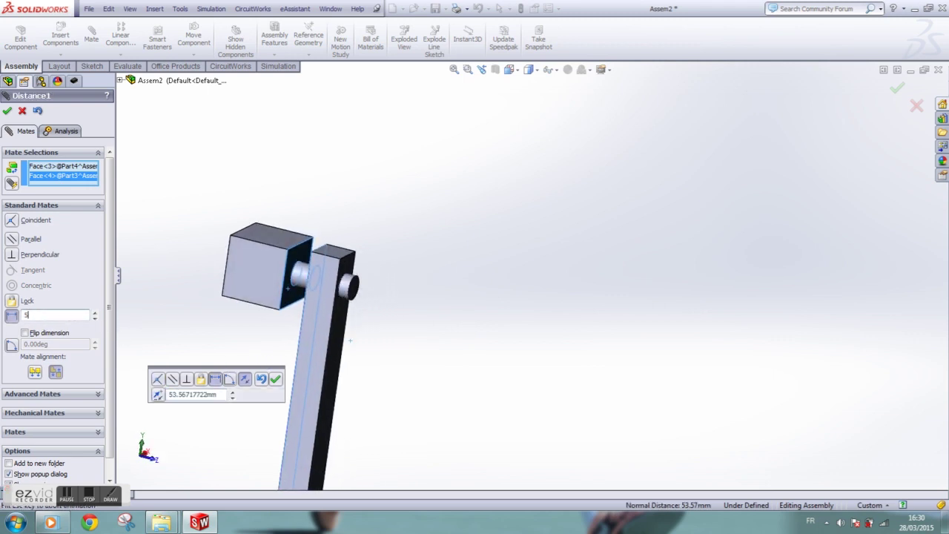
type("0")
key("Return")
left_click(8, 112)
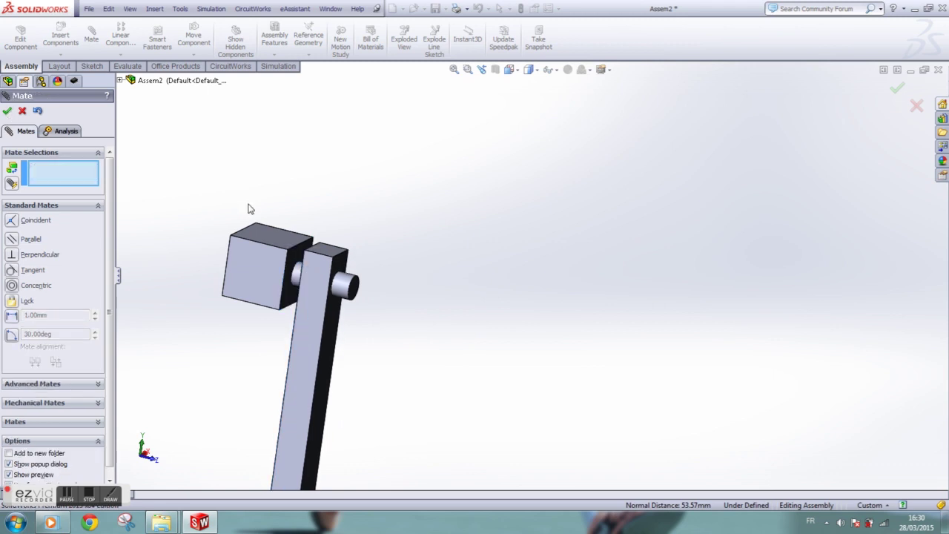
Add an 80° angle mate between the long bar face and the cube block face.
left_click(7, 112)
middle_click_drag(445, 356, 479, 409)
left_click(91, 33)
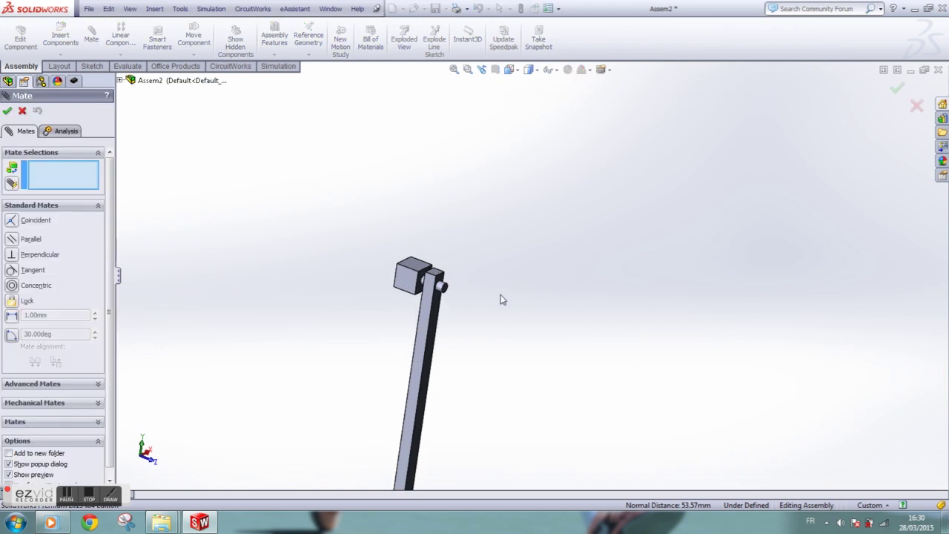
left_click(427, 309)
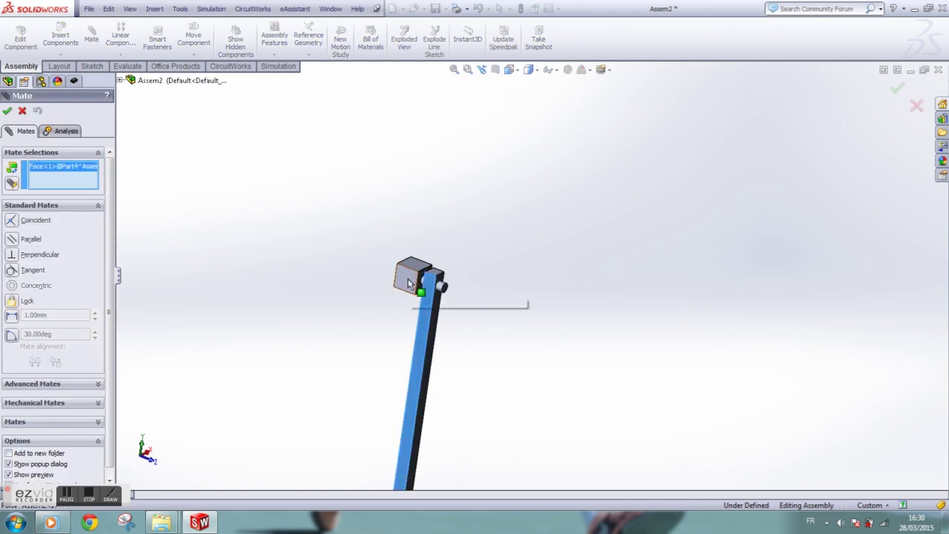
left_click(408, 283)
left_click(12, 334)
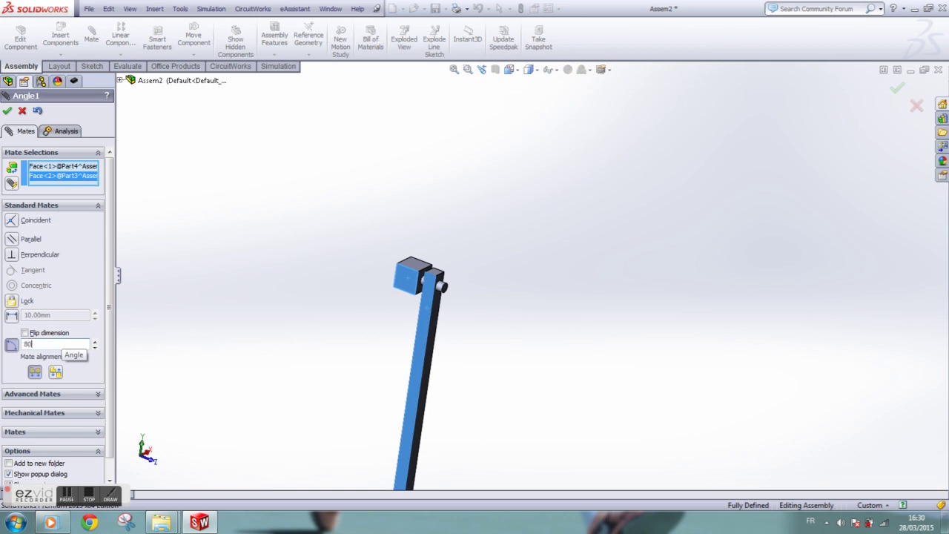
key("Return")
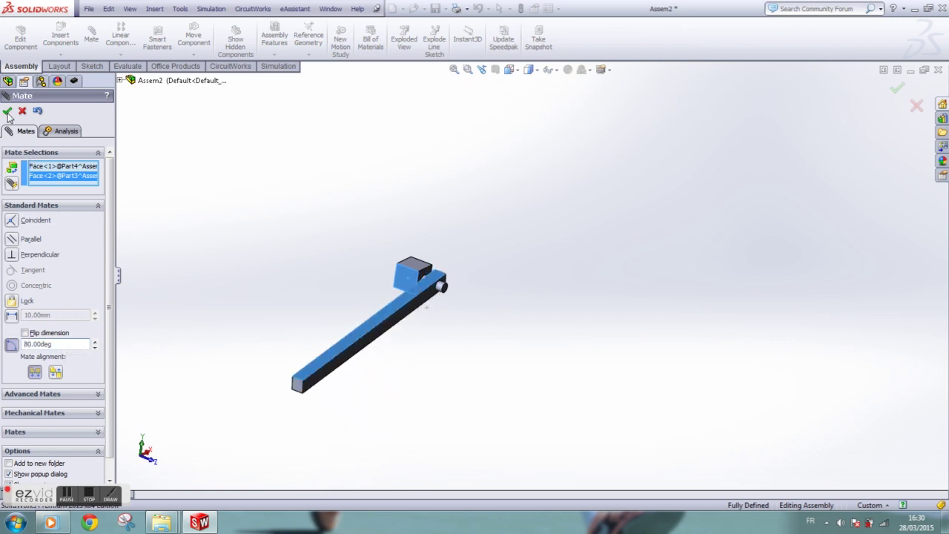
left_click(6, 110)
Show the assembly in Front view and close the Mate panel.
left_click(509, 69)
left_click(466, 296)
scroll(766, 221, "down", 2)
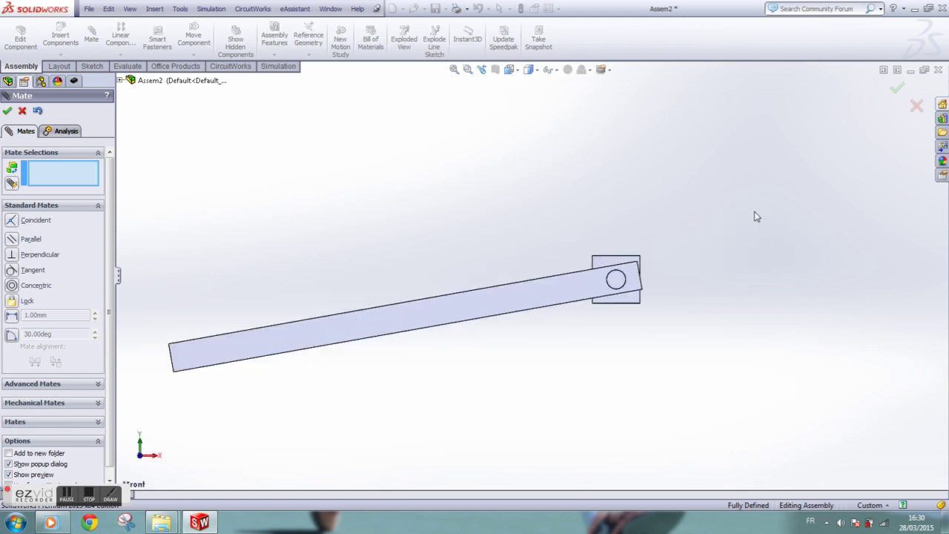
left_click(7, 110)
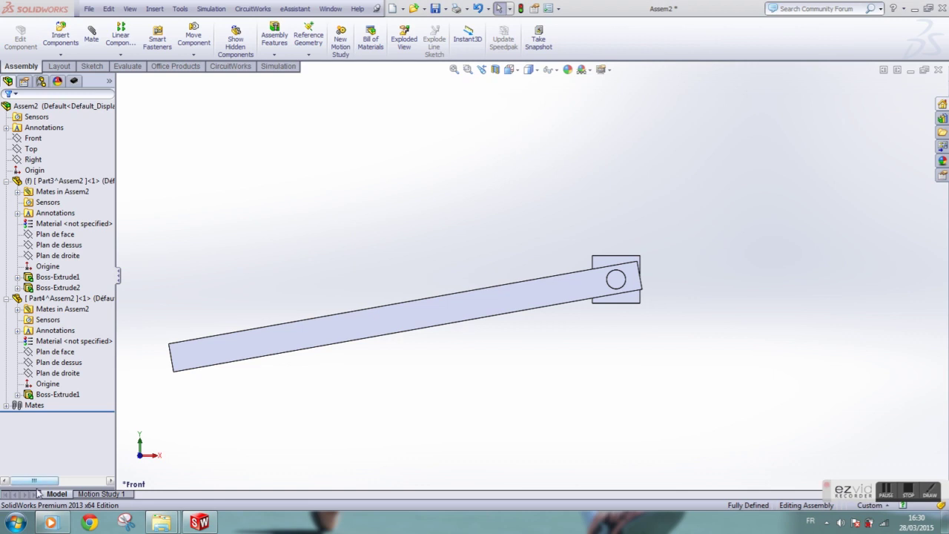
Switch Motion Study 1 to the Motion Analysis study type.
left_click(103, 495)
left_click(55, 330)
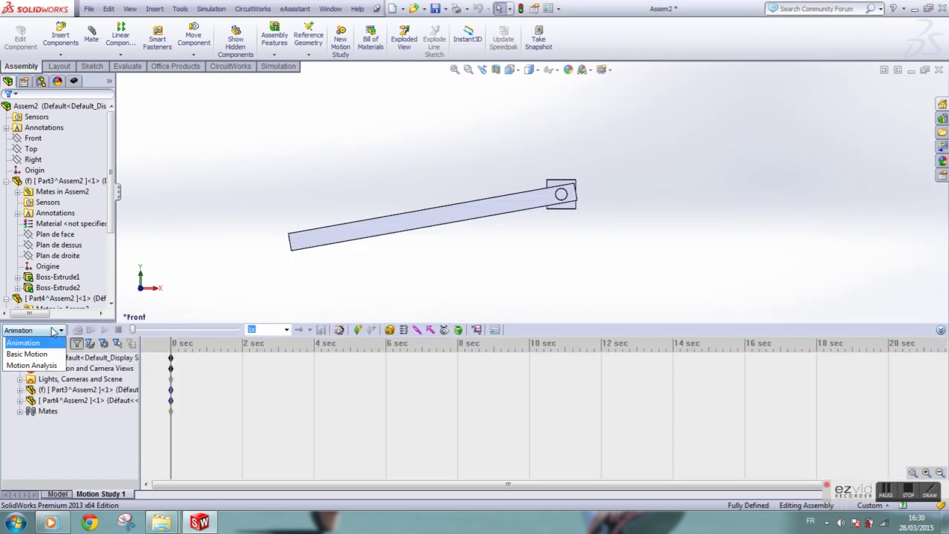
left_click(46, 364)
Suppress the Angle1 mate in the motion study tree.
left_click(20, 411)
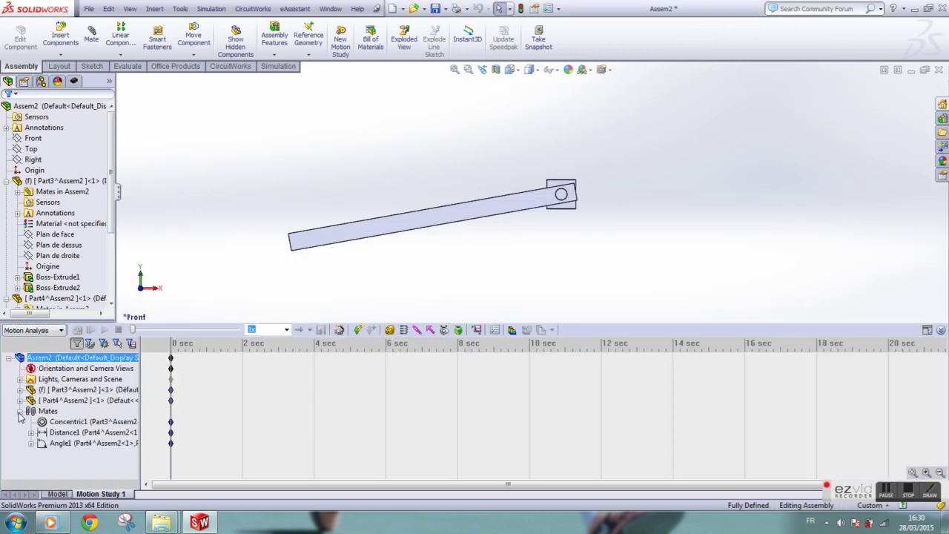
left_click(65, 442)
right_click(66, 442)
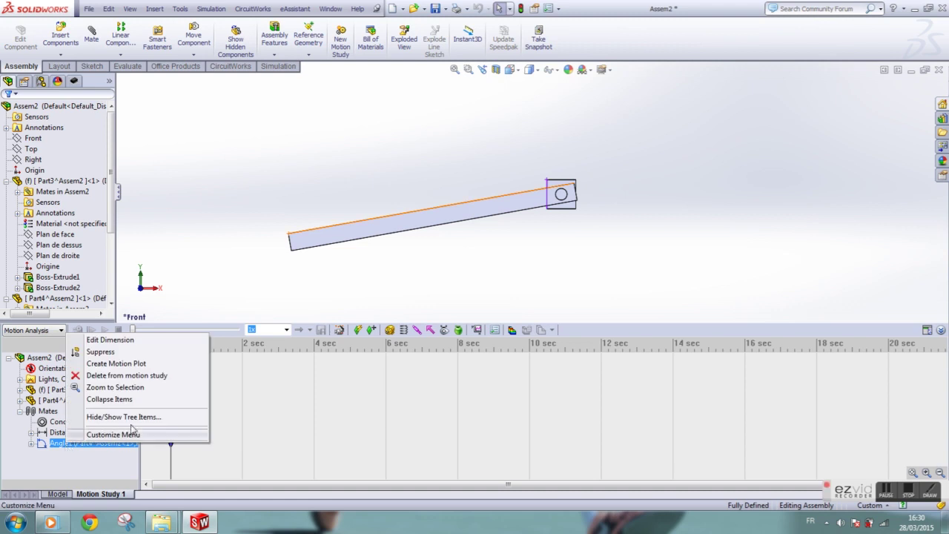
left_click(112, 353)
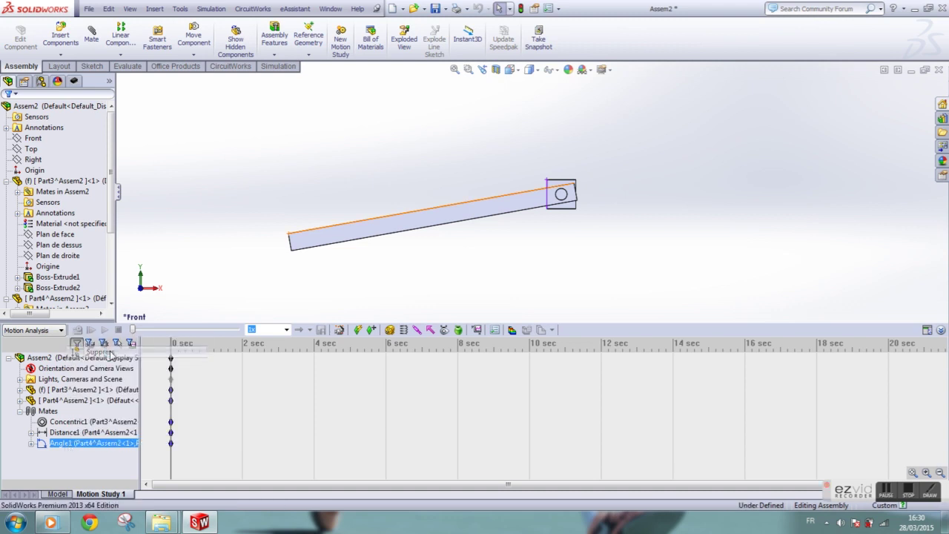
left_click(458, 330)
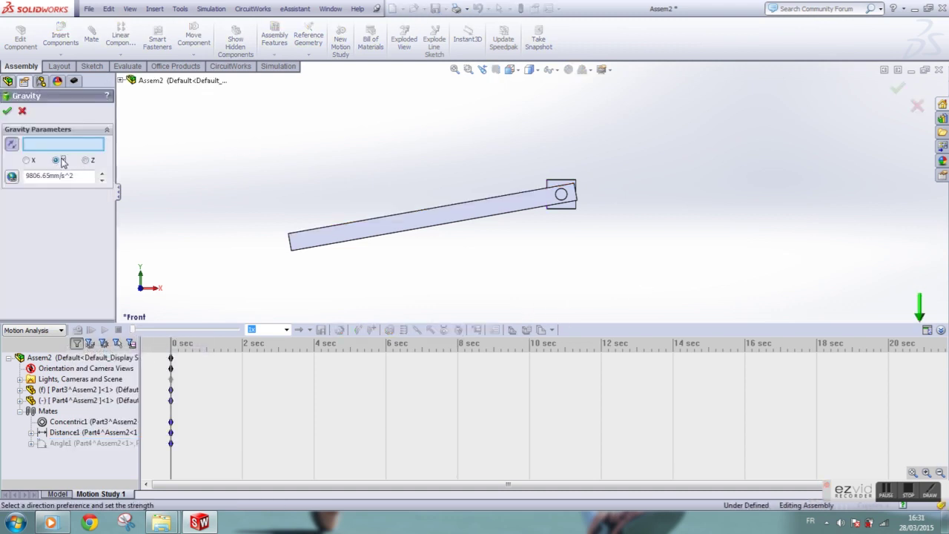
Apply gravity along the Y direction to the motion study.
left_click(7, 111)
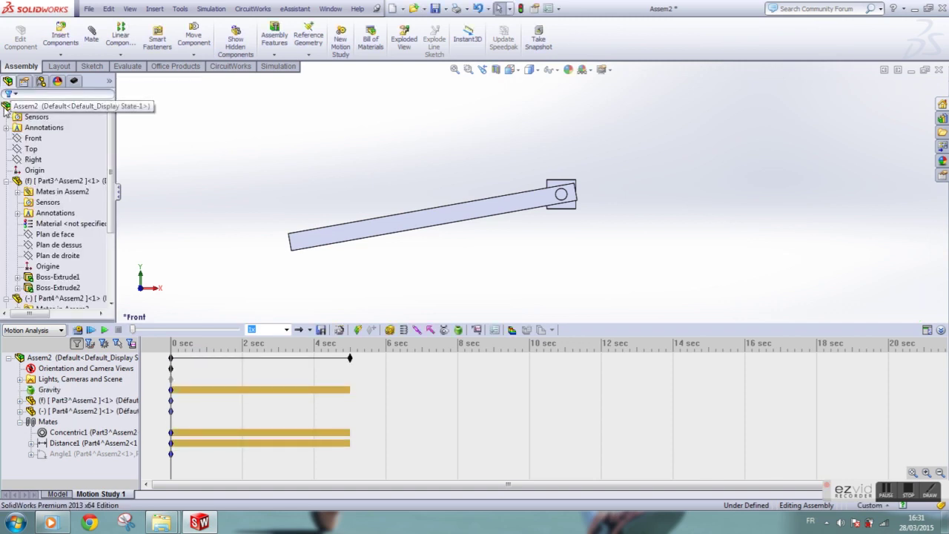
scroll(585, 229, "up", 2)
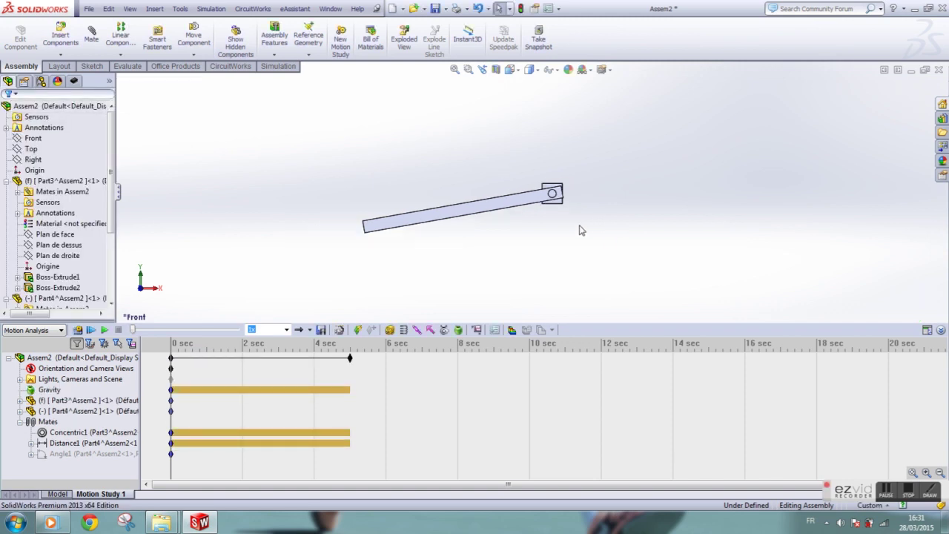
scroll(581, 255, "up", 2)
scroll(338, 292, "down", 1)
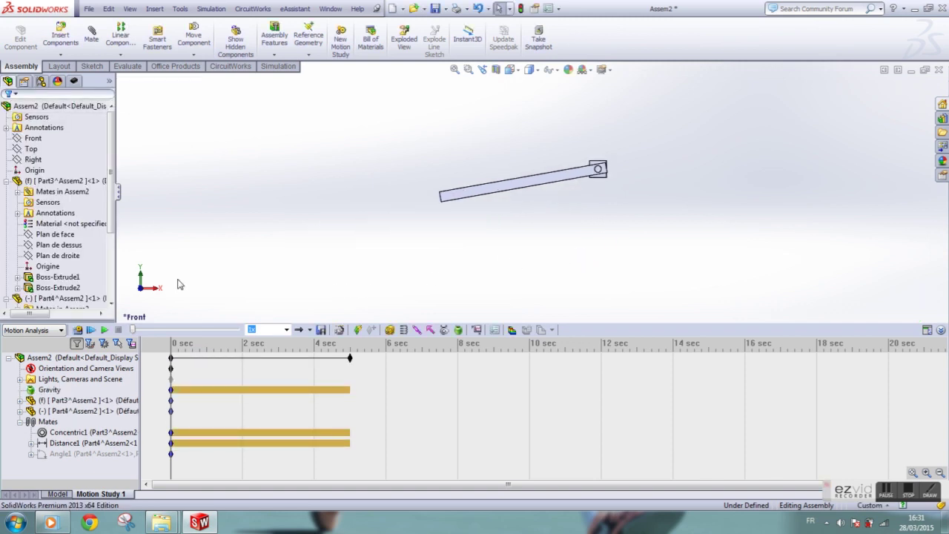
Calculate the pendulum motion and play back the 5-second swing.
left_click(106, 331)
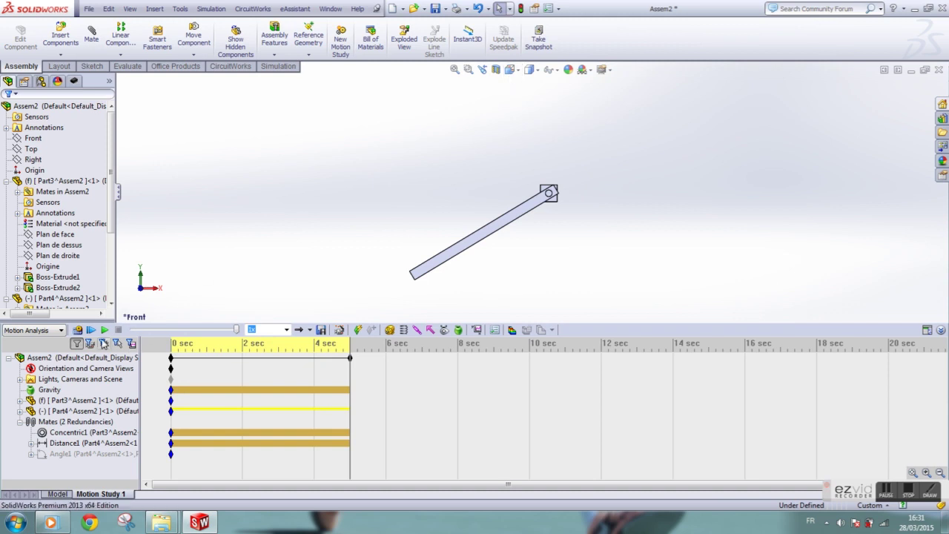
left_click(105, 330)
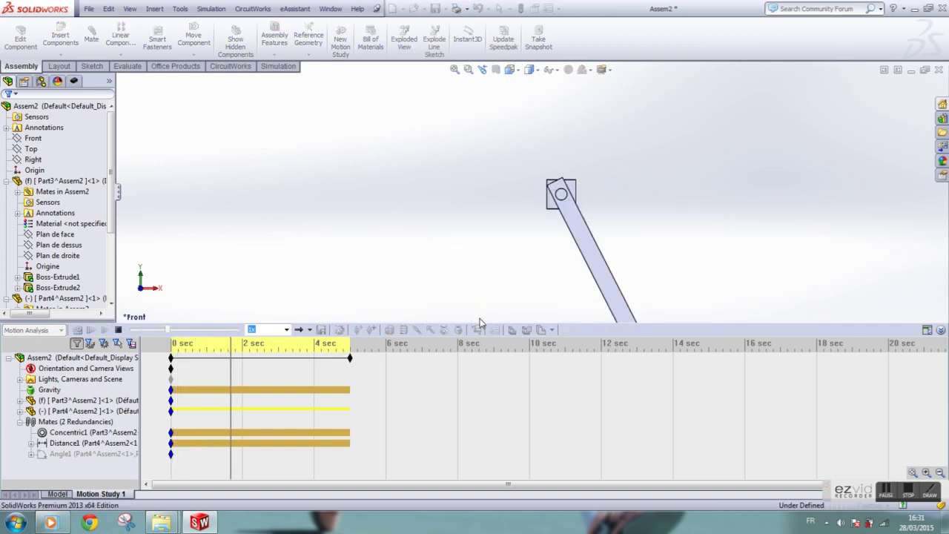
left_click_drag(482, 324, 486, 368)
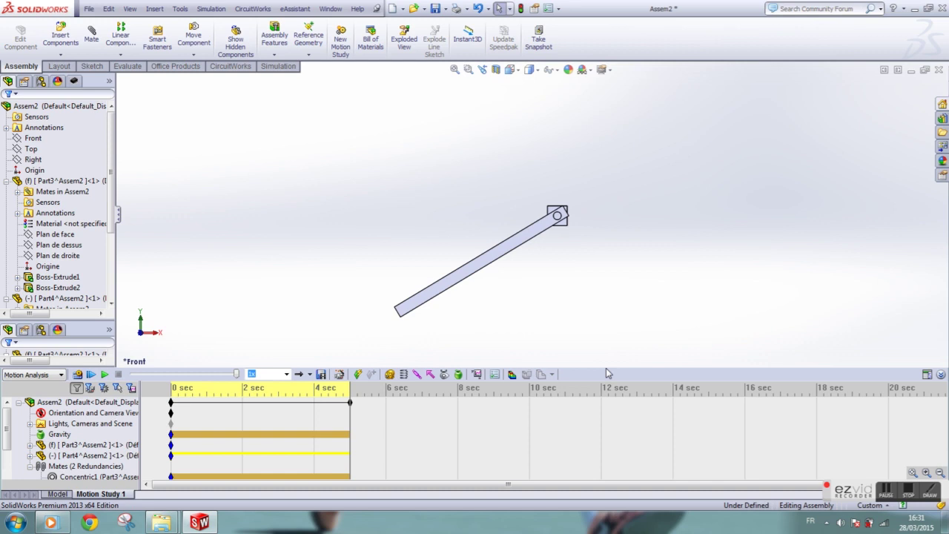
left_click_drag(606, 368, 600, 335)
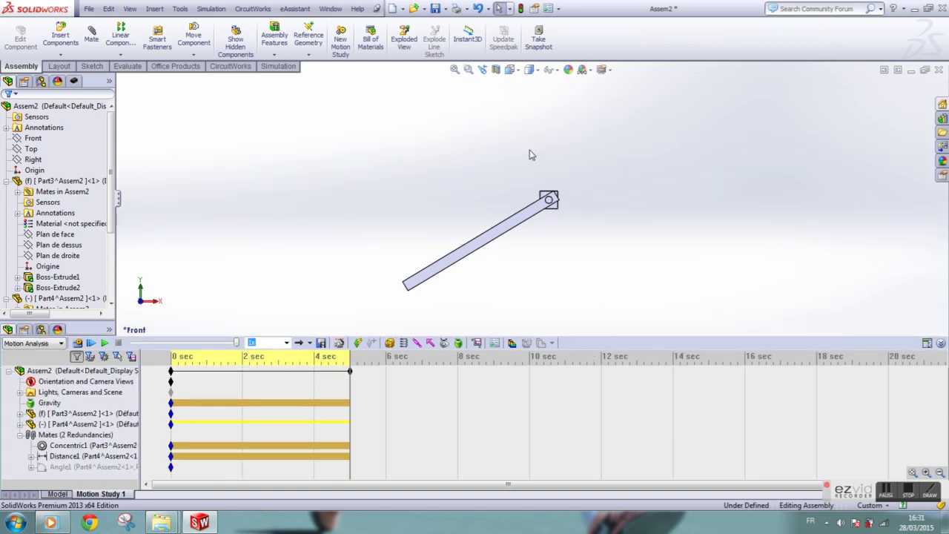
Set up a results plot of Displacement/Velocity/Acceleration > Angular Displacement > Magnitude.
left_click(479, 347)
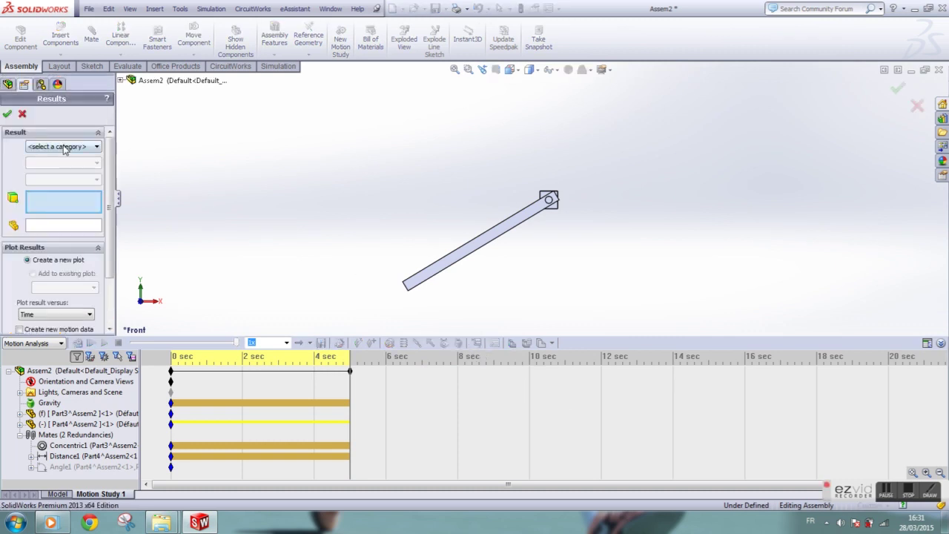
left_click(65, 147)
left_click(71, 161)
left_click(75, 163)
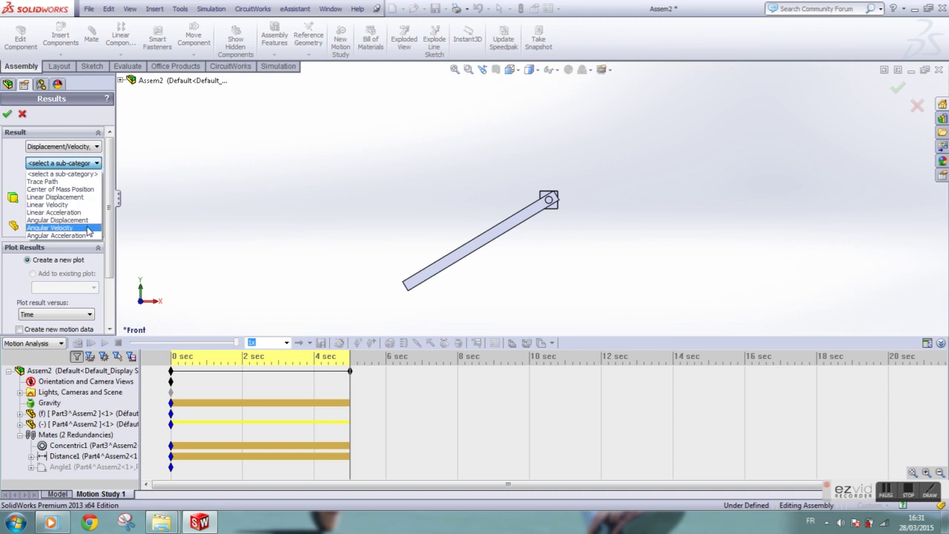
left_click(57, 220)
left_click(76, 180)
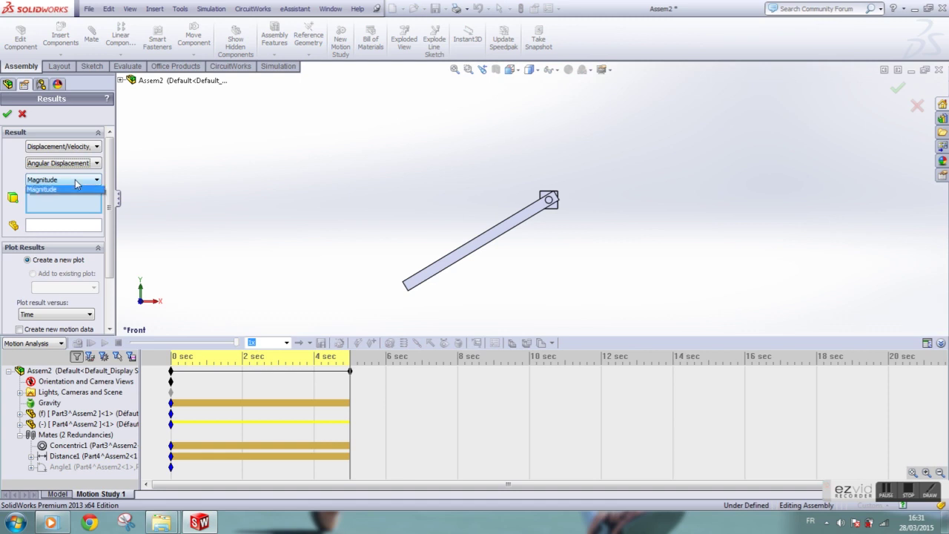
left_click(76, 198)
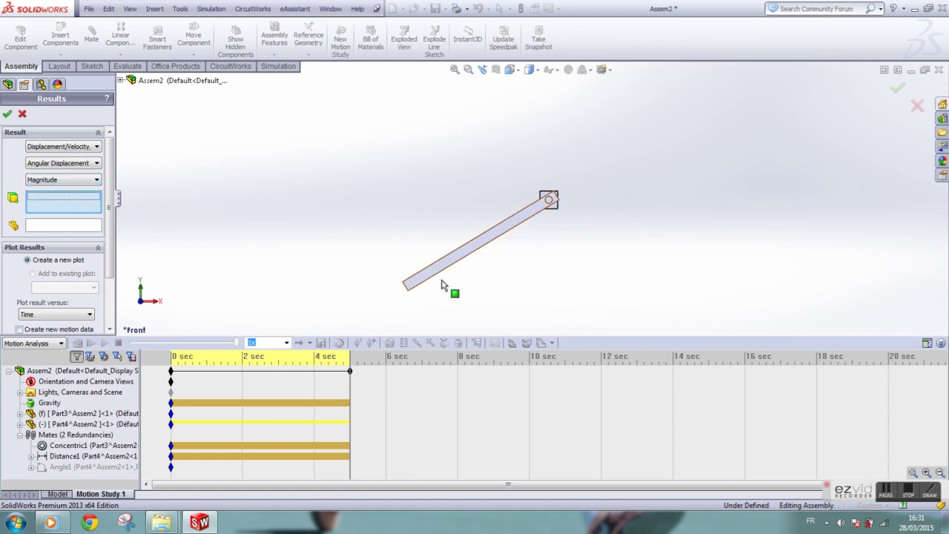
Use the bar's end face as the plot entity and create Plot1.
middle_click_drag(479, 290, 468, 291)
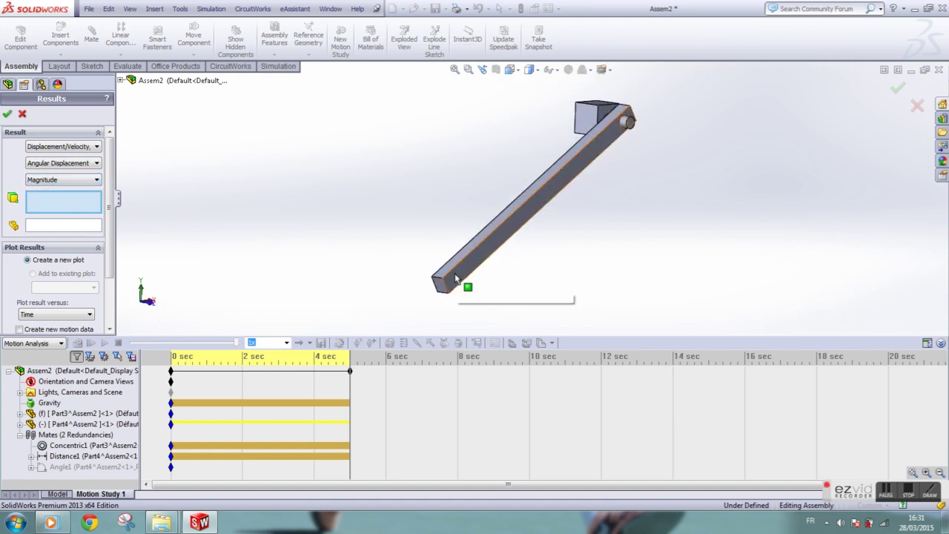
left_click(456, 279)
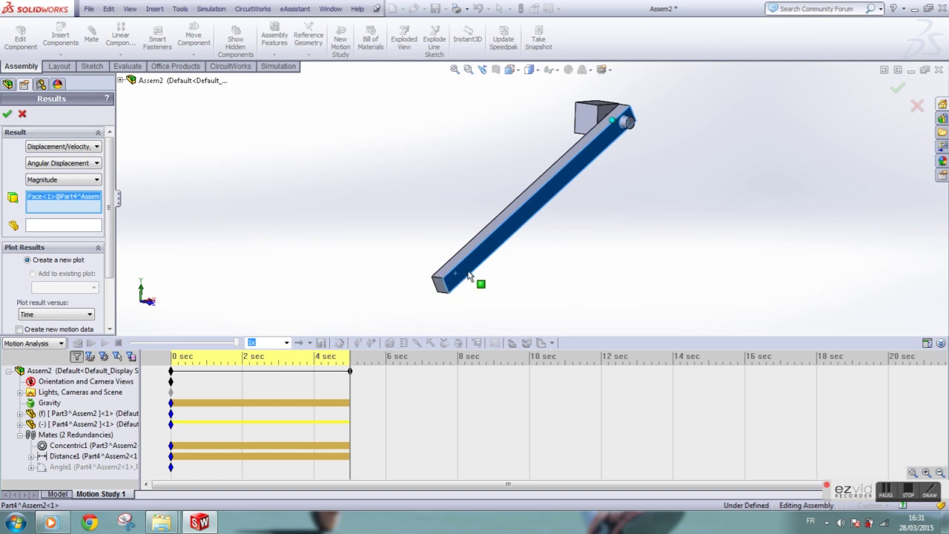
right_click(71, 199)
left_click(89, 215)
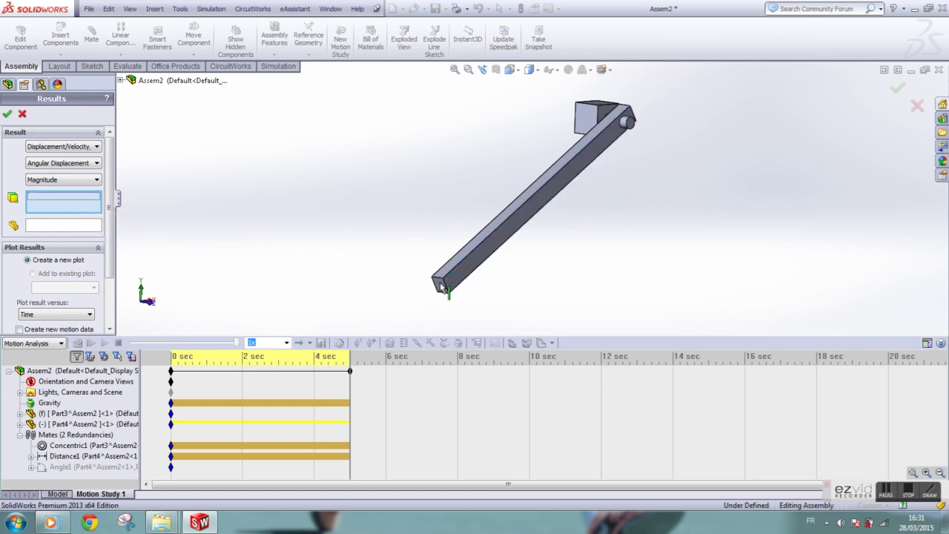
left_click(442, 287)
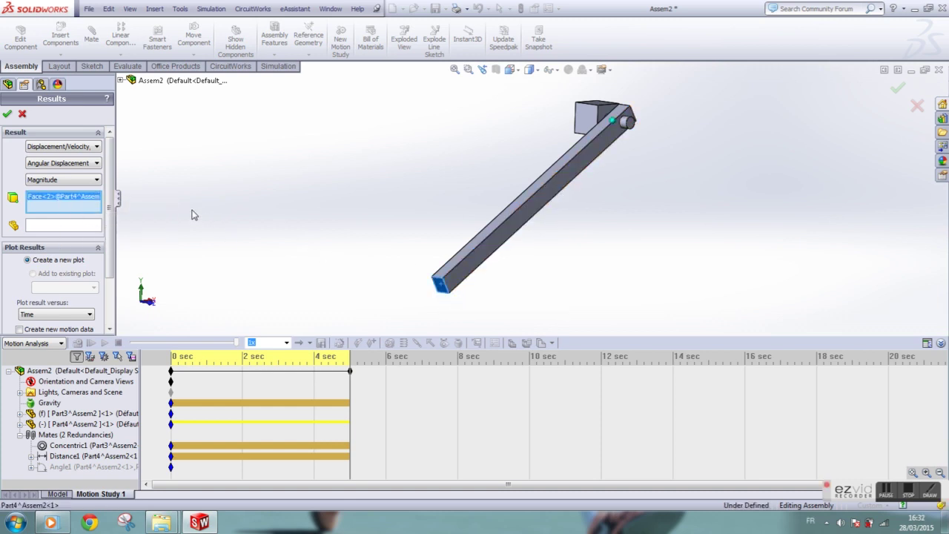
left_click(7, 115)
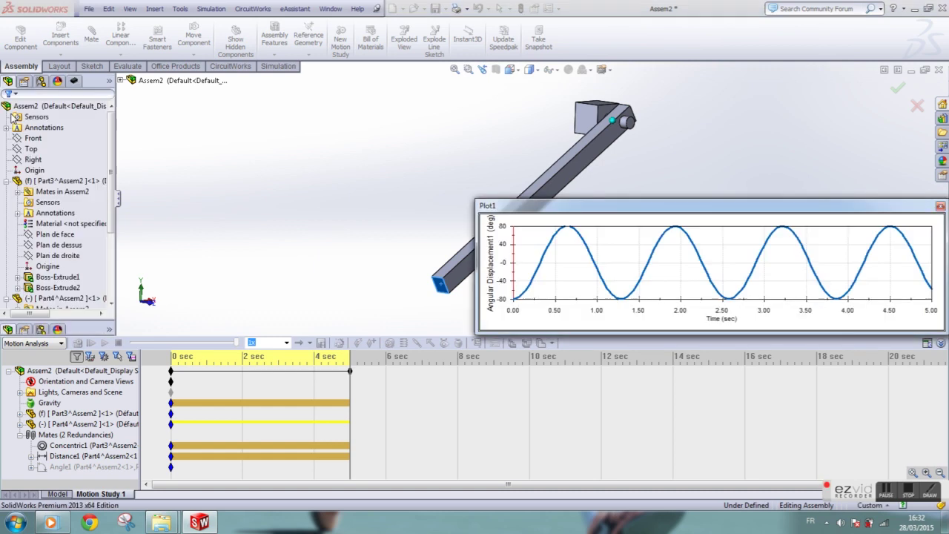
Replay the pendulum swing and drag Plot1 toward the top of the graphics area.
left_click(105, 343)
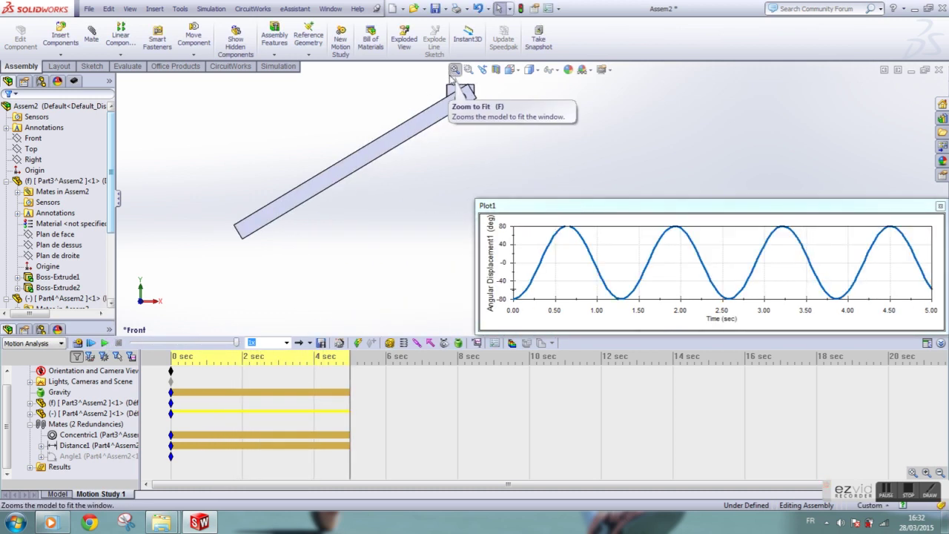
left_click(106, 342)
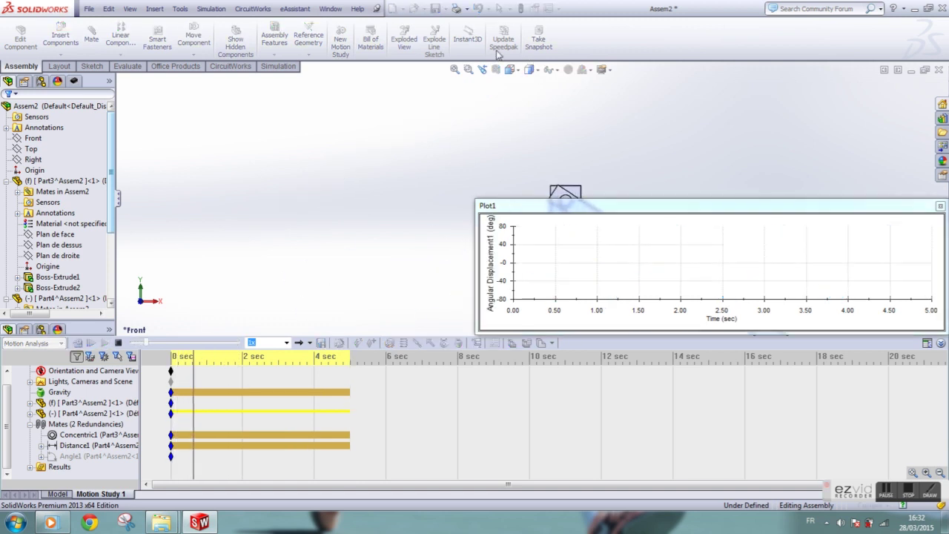
left_click_drag(574, 211, 125, 169)
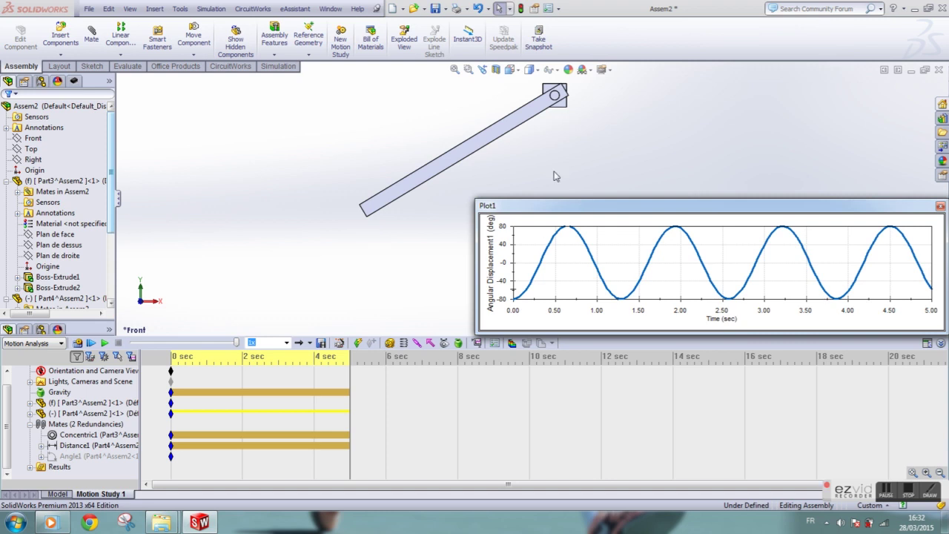
left_click_drag(506, 205, 481, 118)
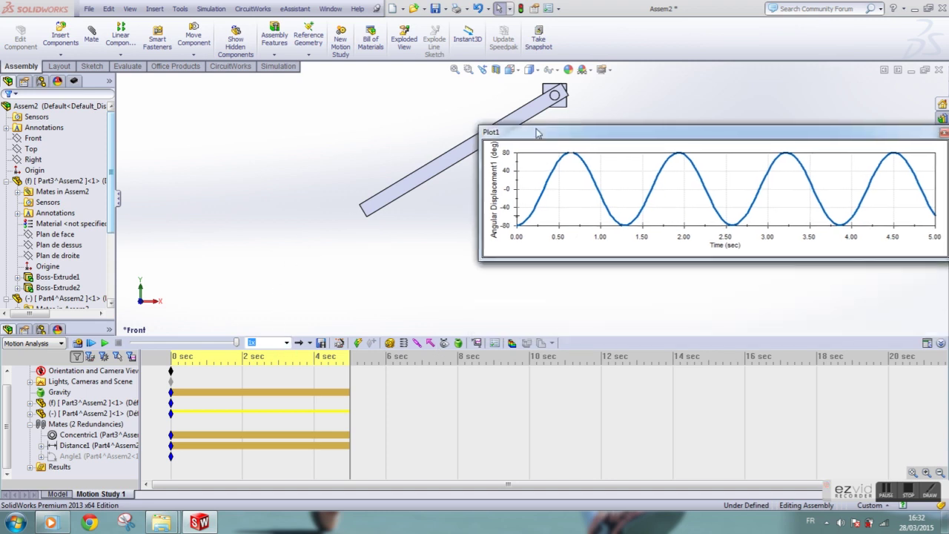
Define Solid Body Contact1 between bar and cube, both materials Steel (Greasy).
left_click(445, 342)
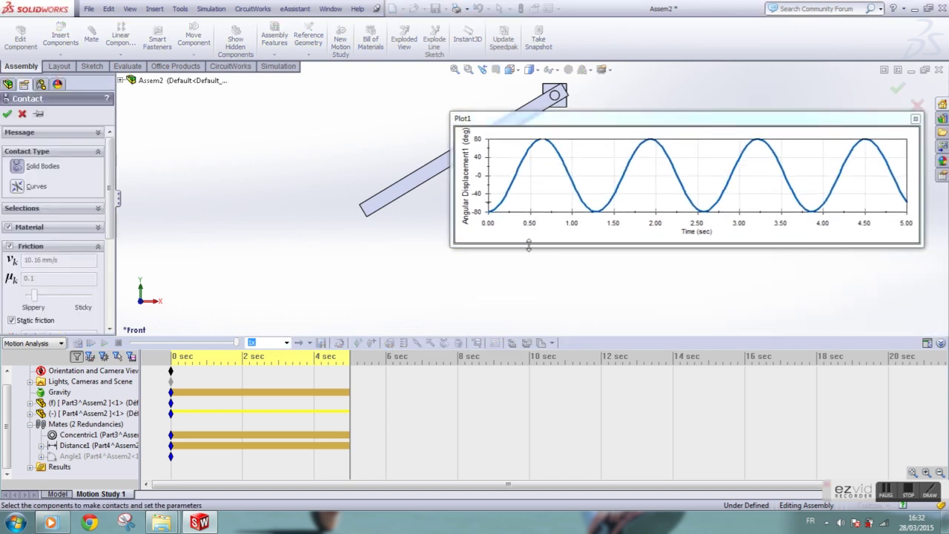
scroll(319, 250, "down", 5)
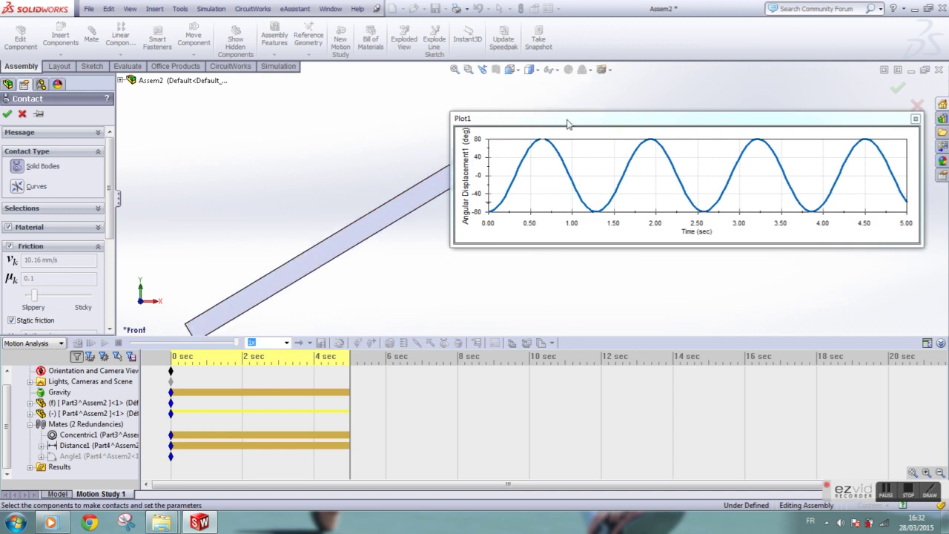
middle_click_drag(319, 251, 399, 258)
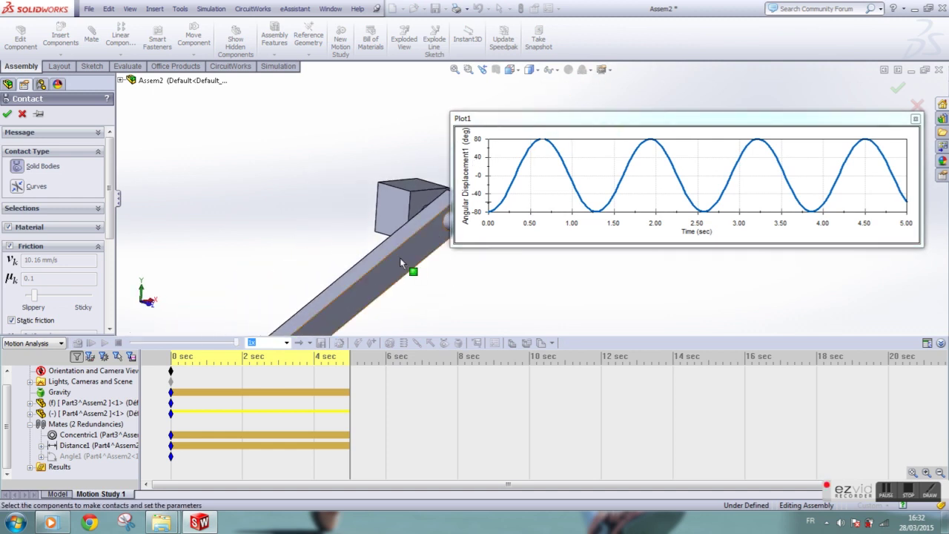
left_click(400, 260)
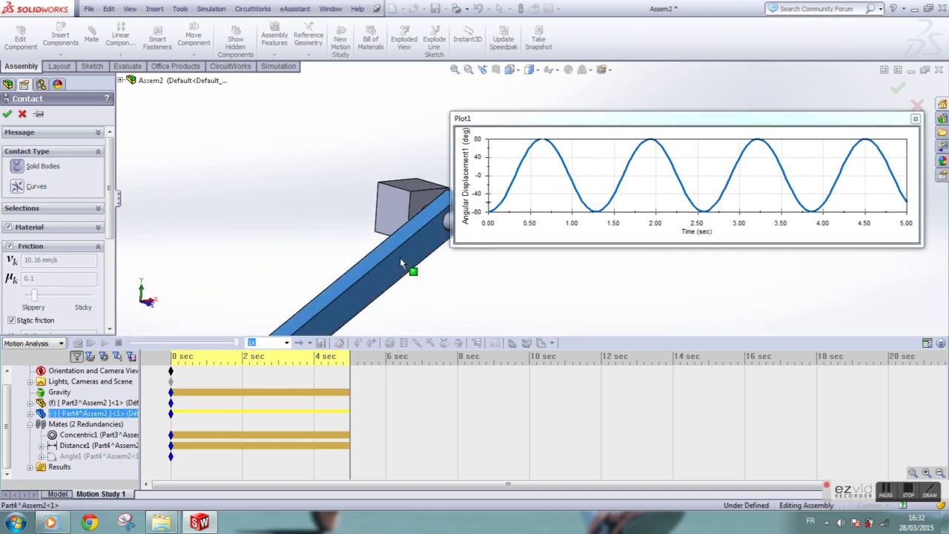
left_click(401, 213)
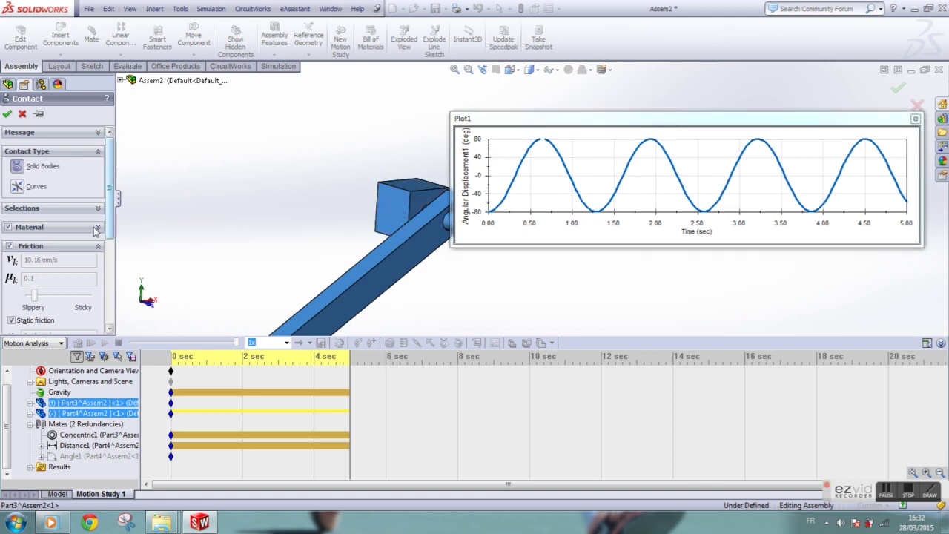
mouse_move(101, 239)
left_mouse_down()
mouse_move(106, 318)
mouse_move(105, 226)
left_mouse_up()
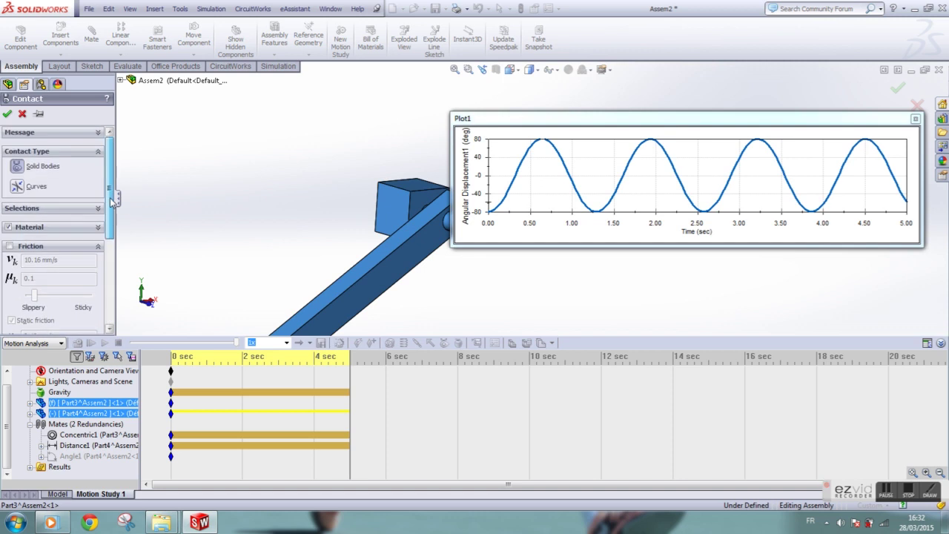
left_click(94, 243)
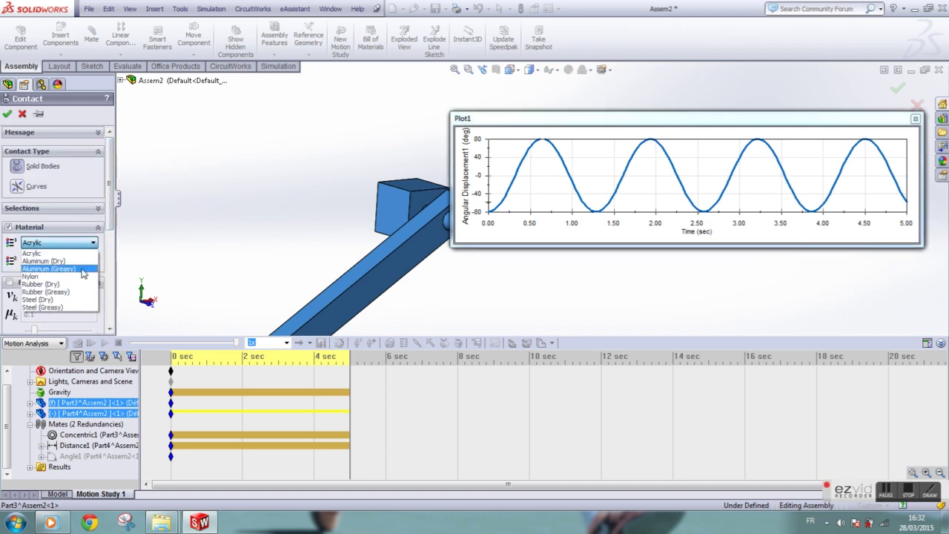
left_click(72, 307)
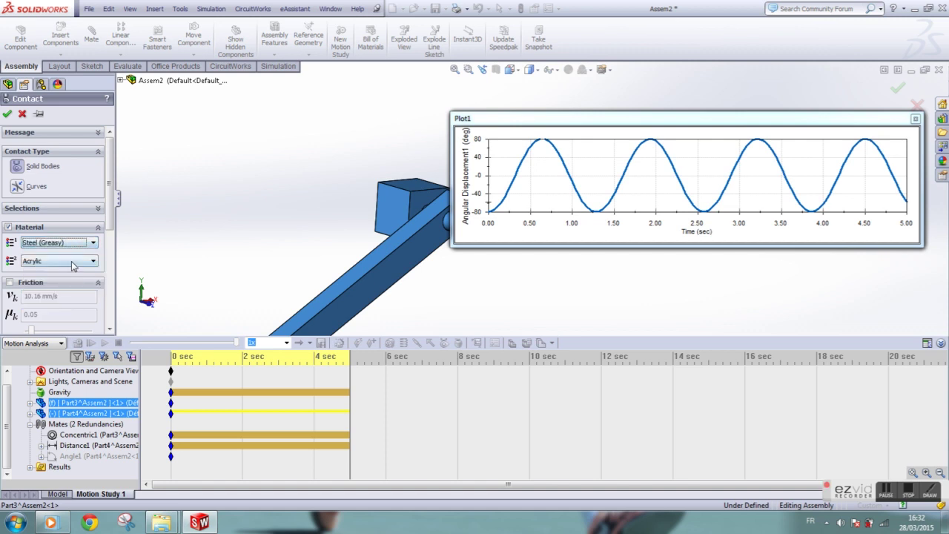
left_click(74, 261)
left_click(62, 326)
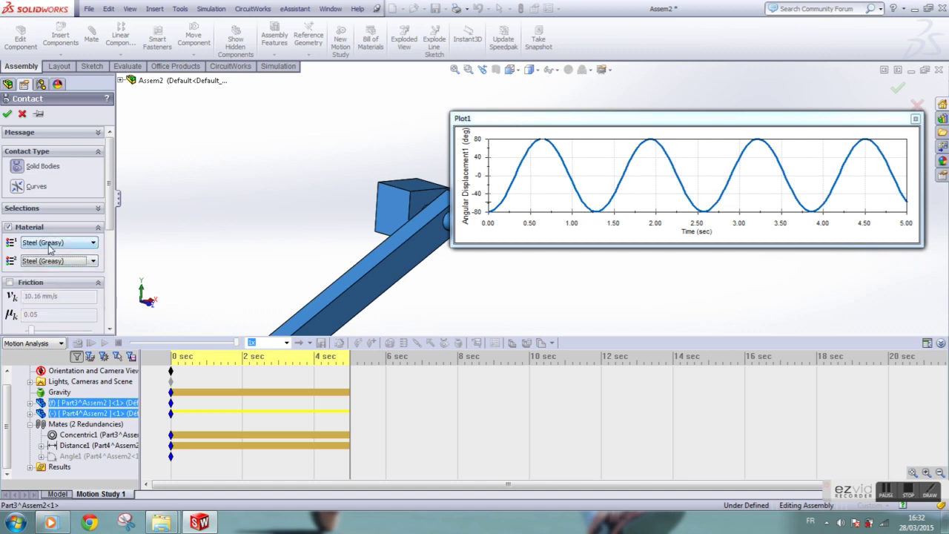
left_click(7, 114)
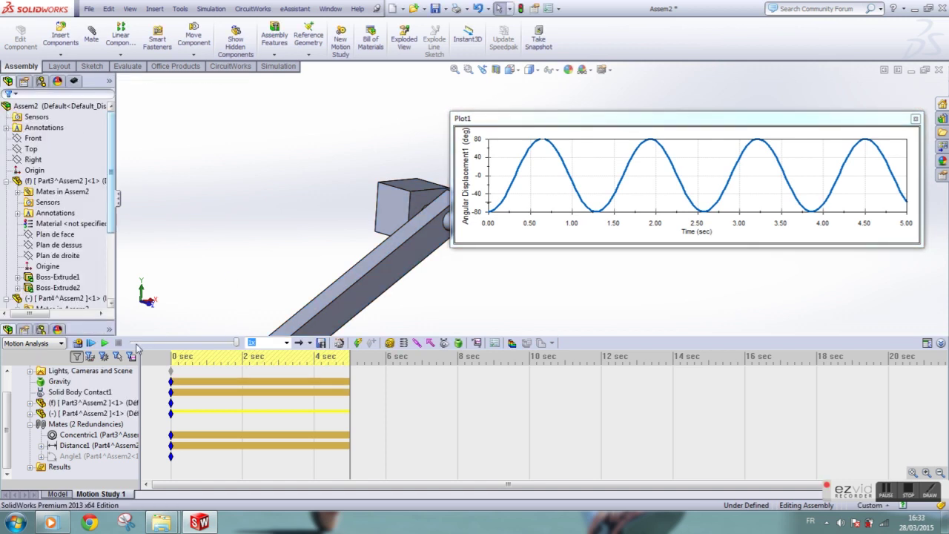
Recalculate with the contact and stretch the study end time and bar key to 16 seconds.
left_click(77, 343)
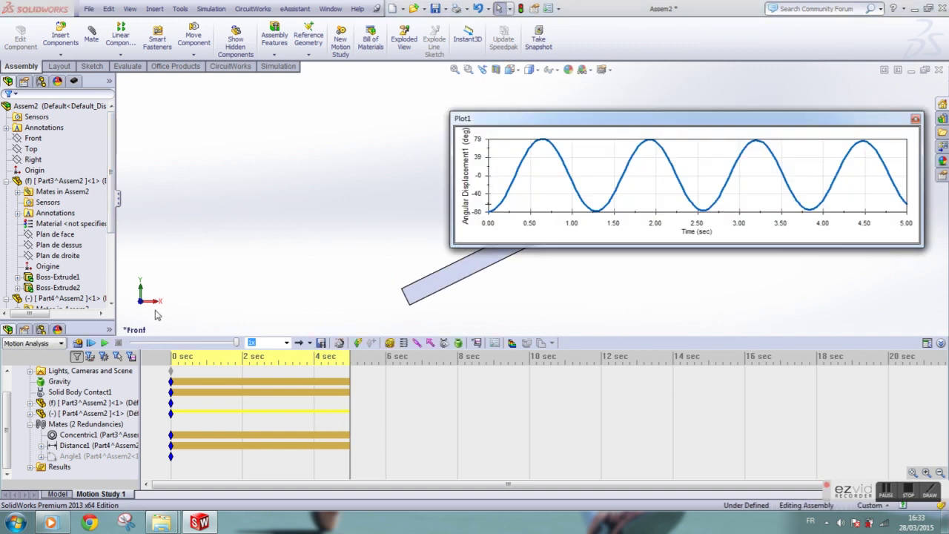
left_click(384, 375)
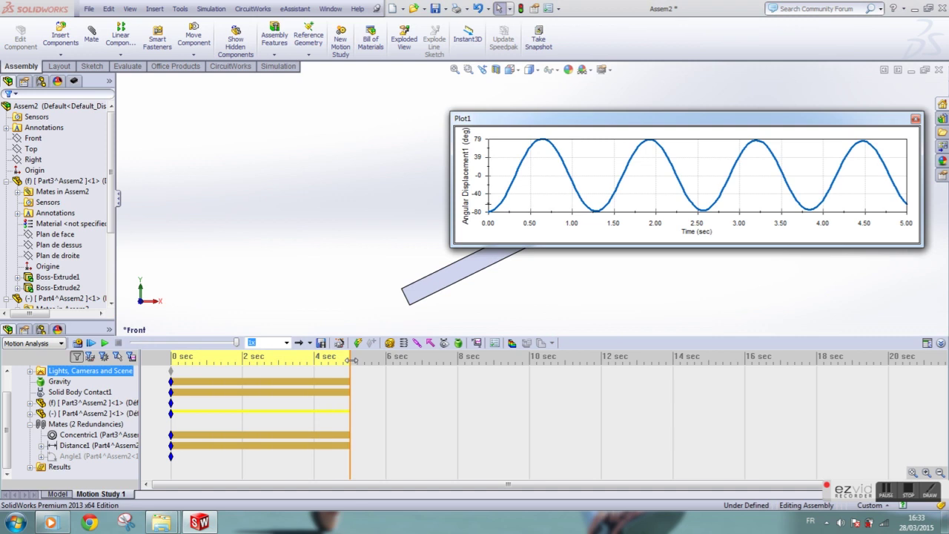
left_click_drag(351, 369, 743, 380)
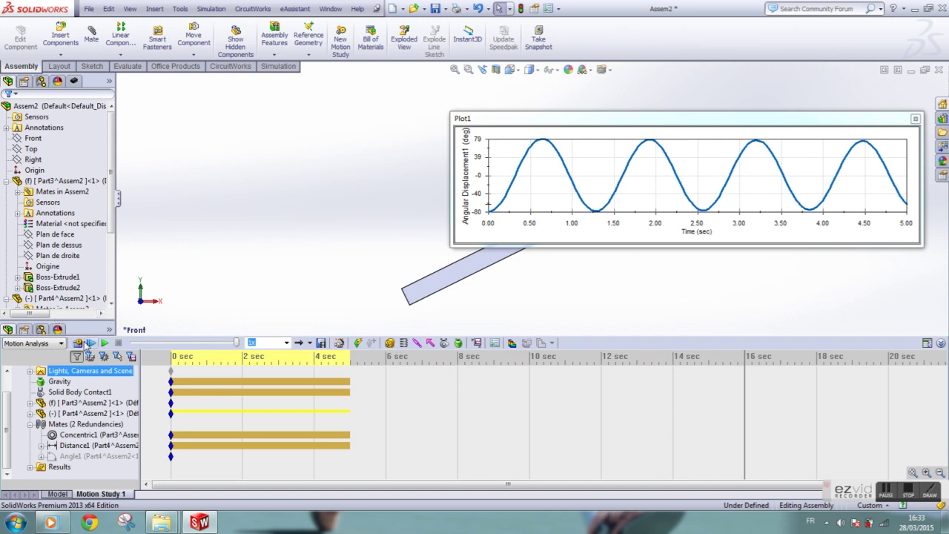
left_click(87, 344)
left_click(456, 70)
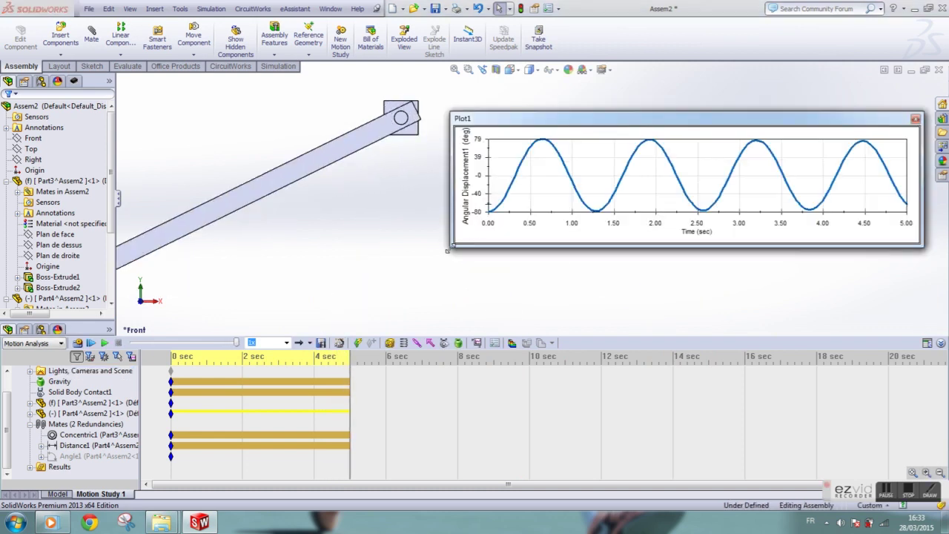
left_click(270, 413)
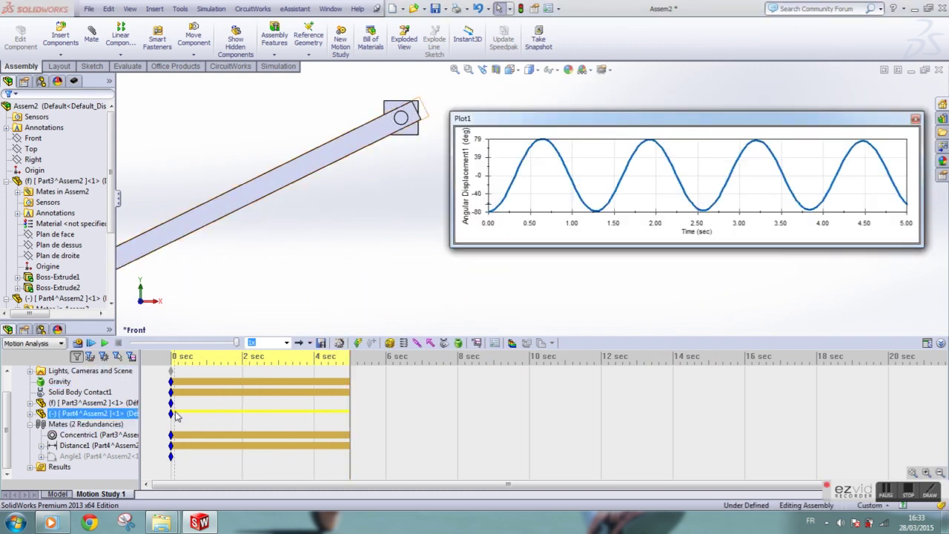
left_click_drag(172, 413, 265, 413)
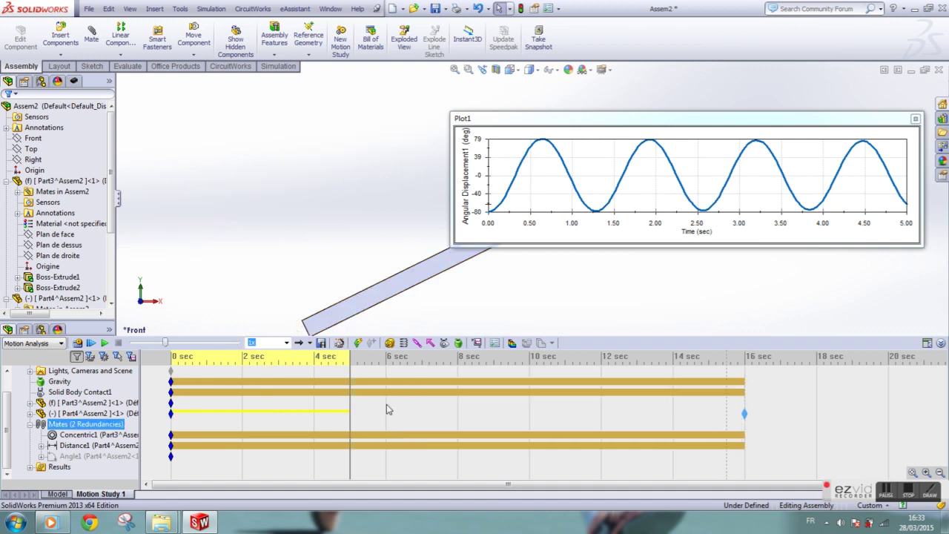
Calculate the 16-second study and zoom to fit the swinging pendulum.
left_click(111, 393)
left_click(77, 343)
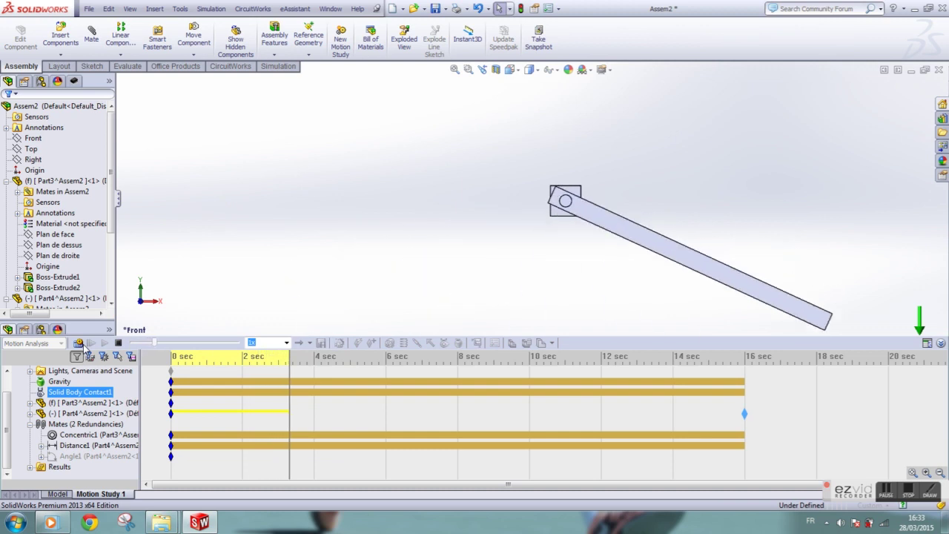
left_click(455, 70)
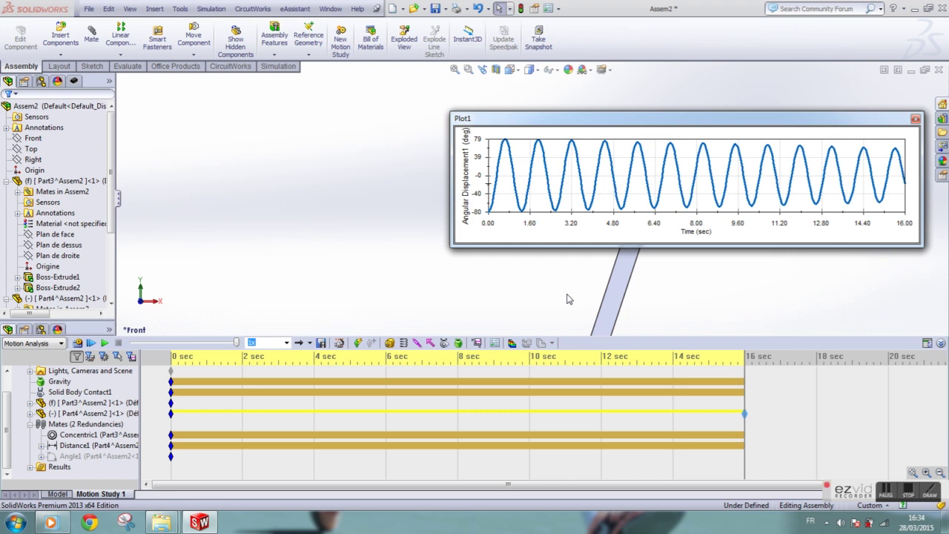
left_click(78, 394)
Change Solid Body Contact1's second material to Steel (Dry) and recalculate the 16-second run.
right_click(87, 388)
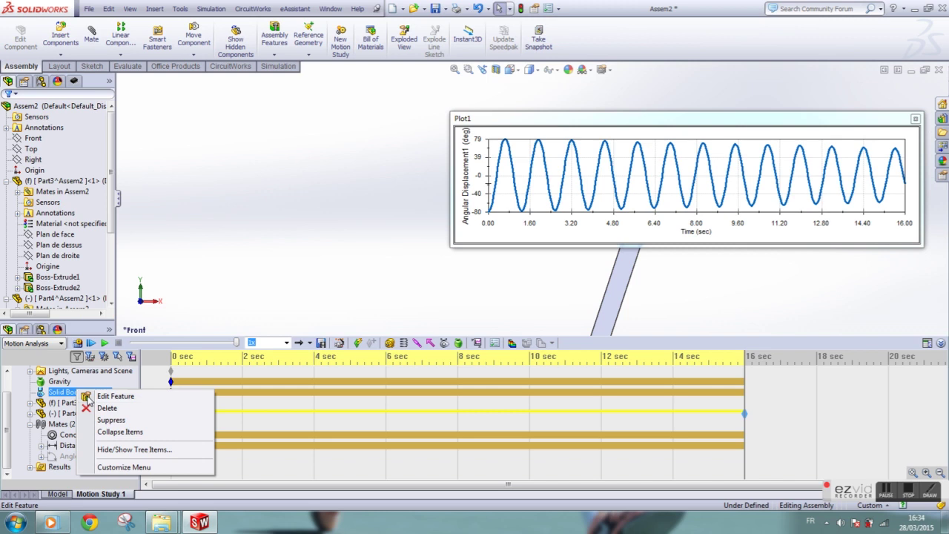
left_click(103, 394)
left_click(65, 205)
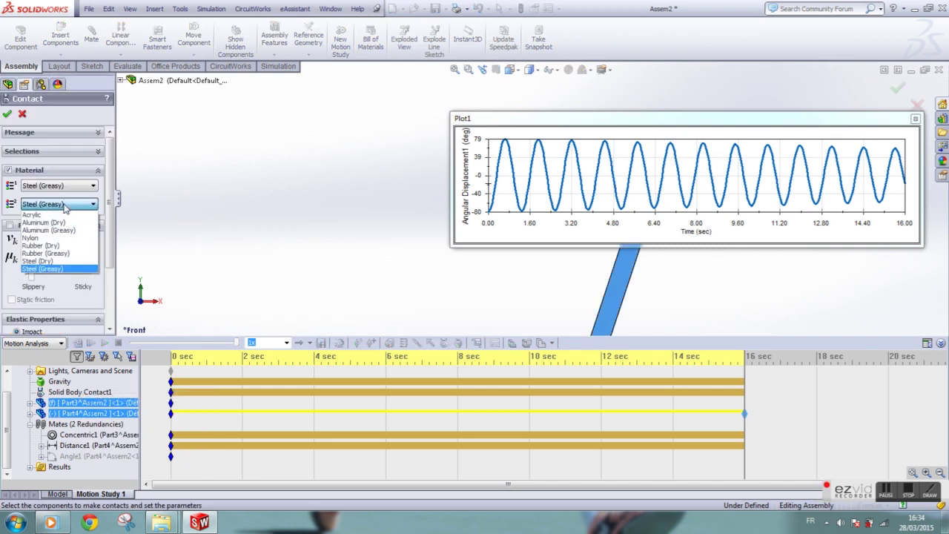
left_click(58, 264)
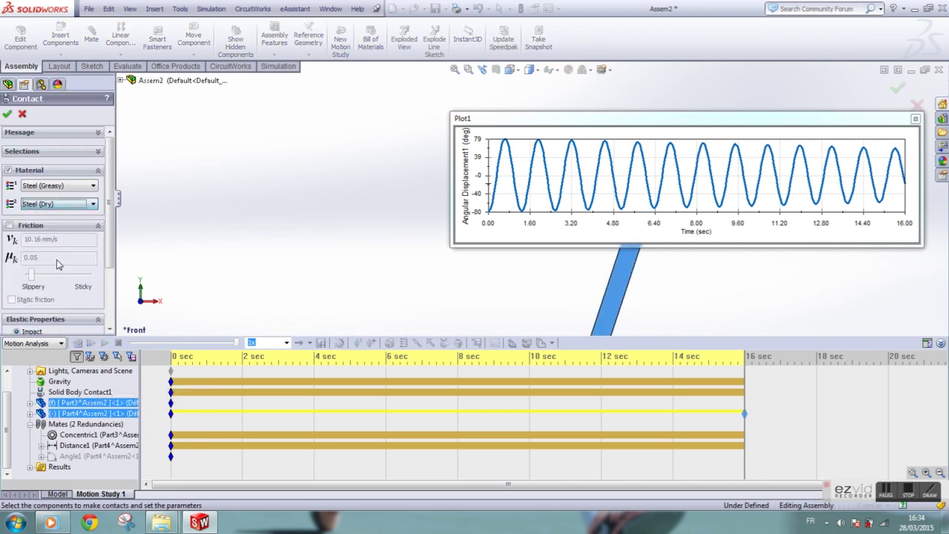
left_click(7, 115)
left_click(79, 343)
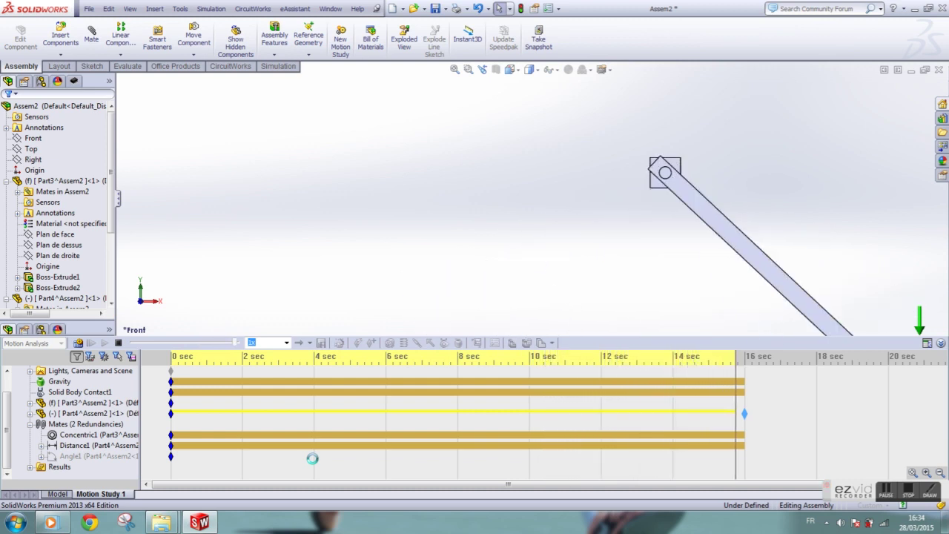
left_click(104, 372)
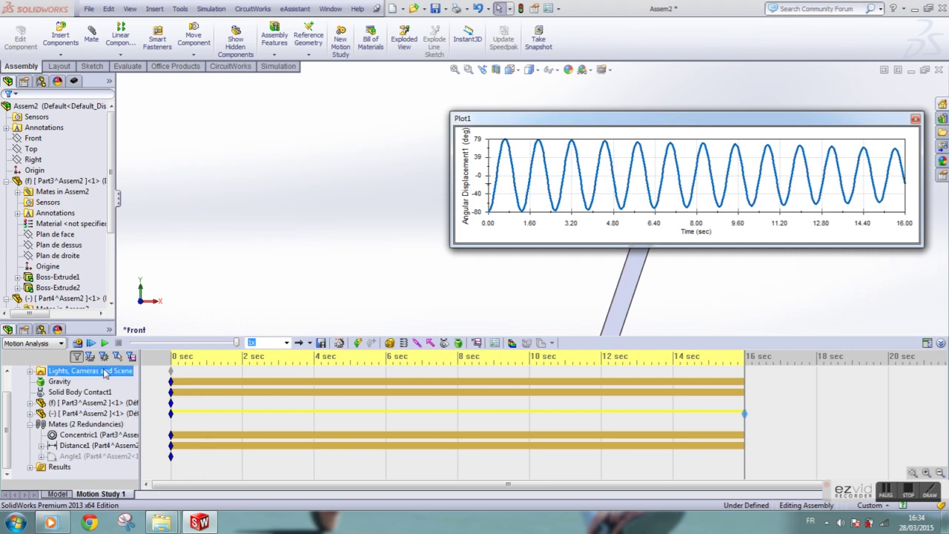
Change the solid body contact's first material to Steel (Dry) and recalculate the motion study.
right_click(78, 399)
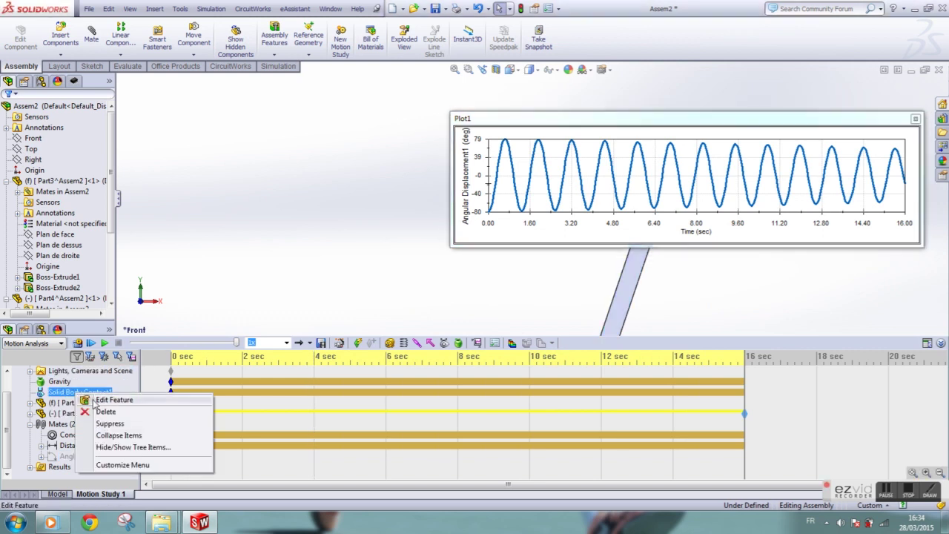
left_click(103, 399)
left_click(90, 185)
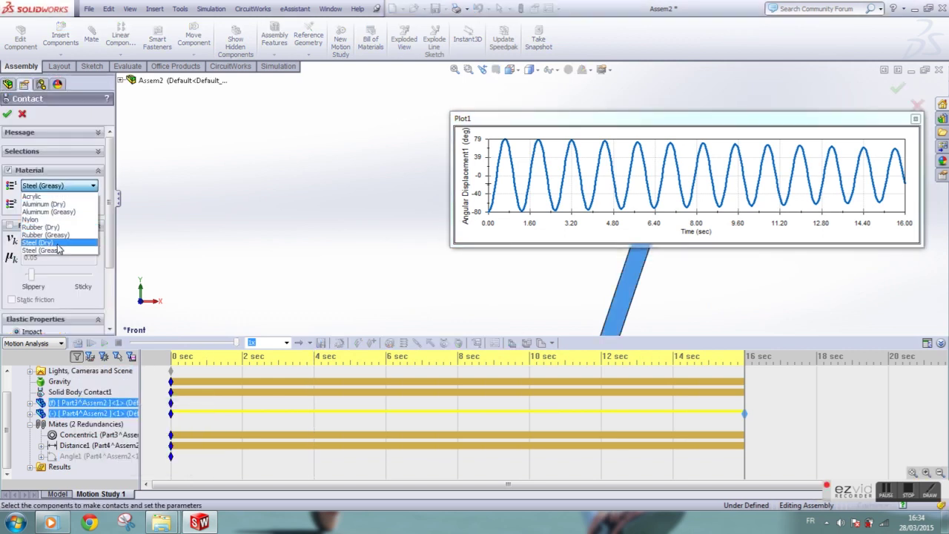
left_click(58, 245)
left_click(6, 114)
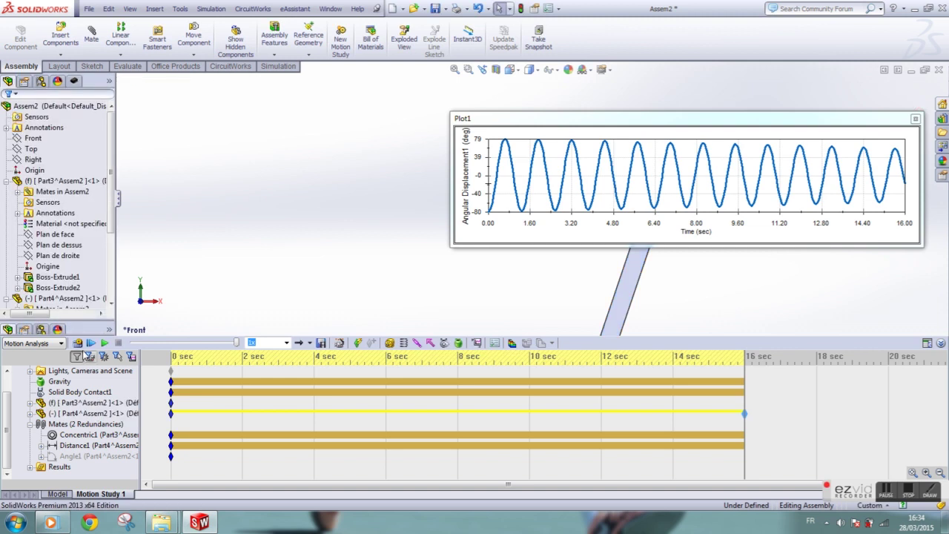
left_click(77, 344)
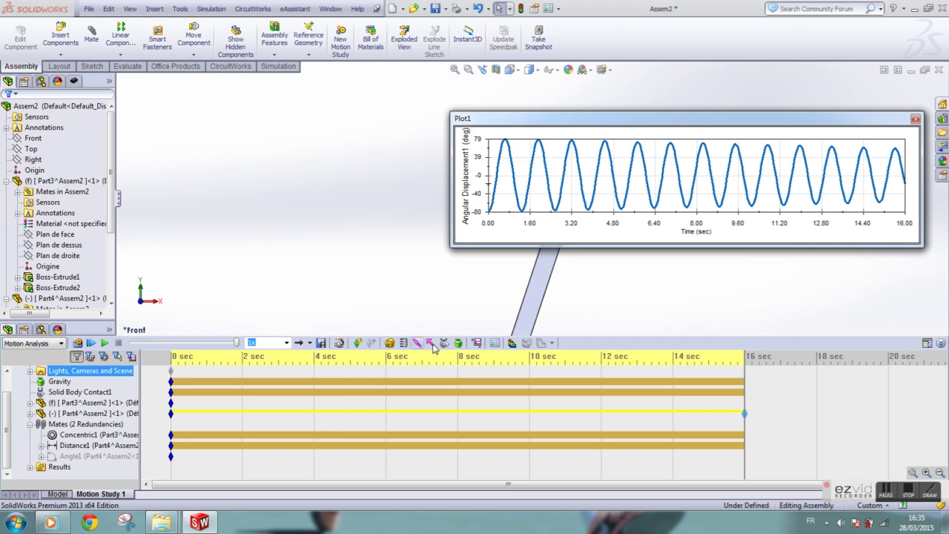
left_click(512, 343)
Target the cube part (Part3) for stress calculation and add the 8 s to 8.5 s time range.
left_click_drag(519, 119, 685, 102)
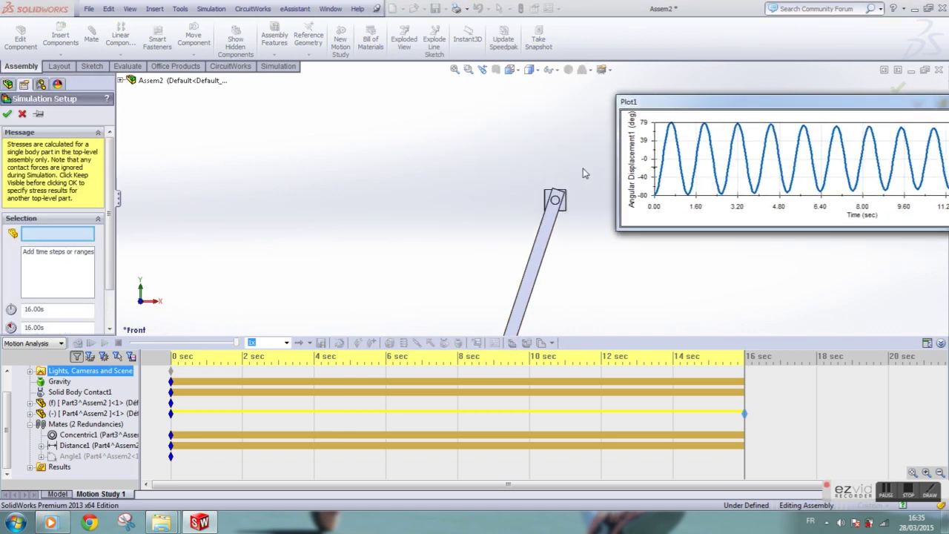
middle_click_drag(592, 235, 510, 224)
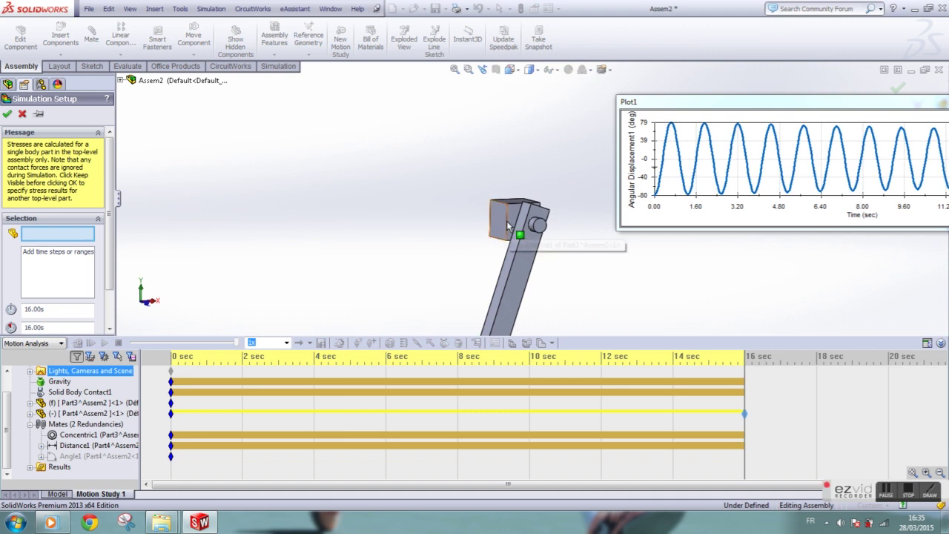
left_click(510, 223)
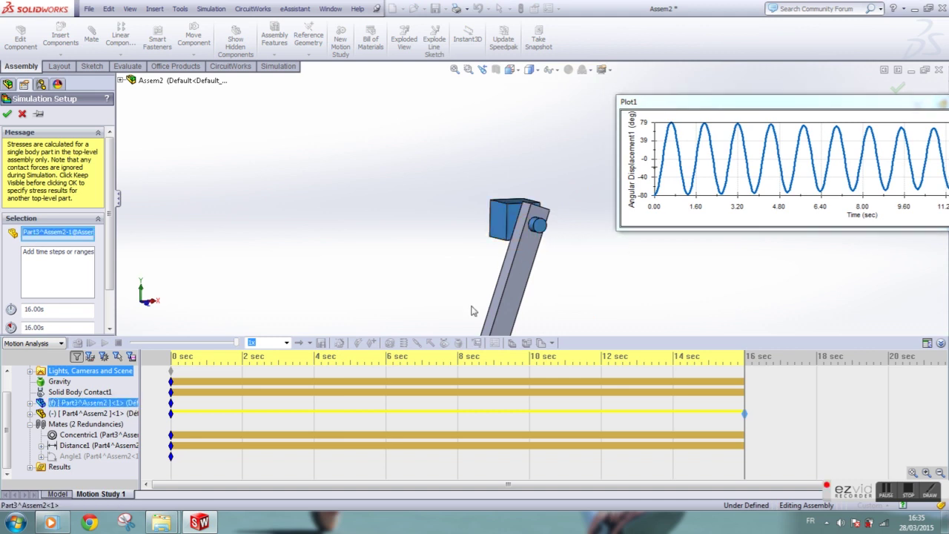
scroll(112, 319, "down", 3)
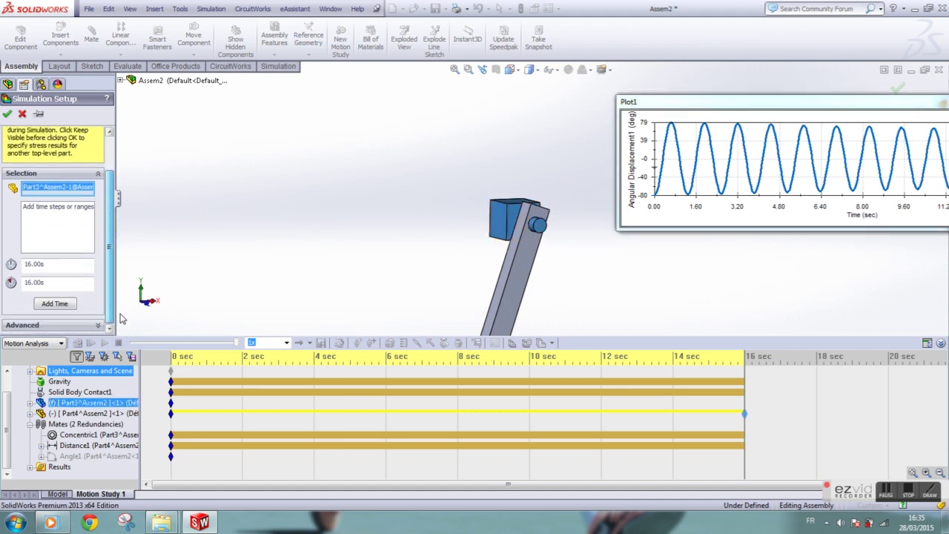
left_click(59, 265)
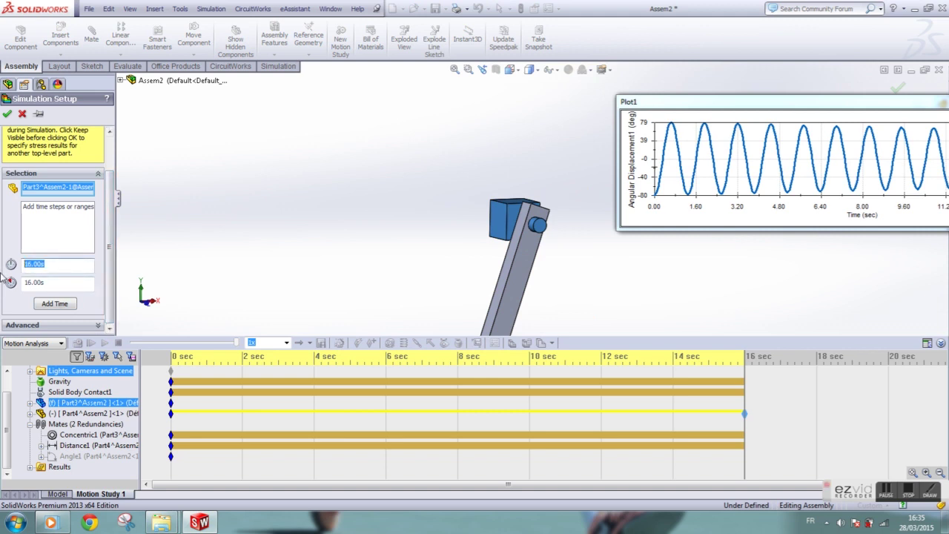
type("8")
left_click(61, 284)
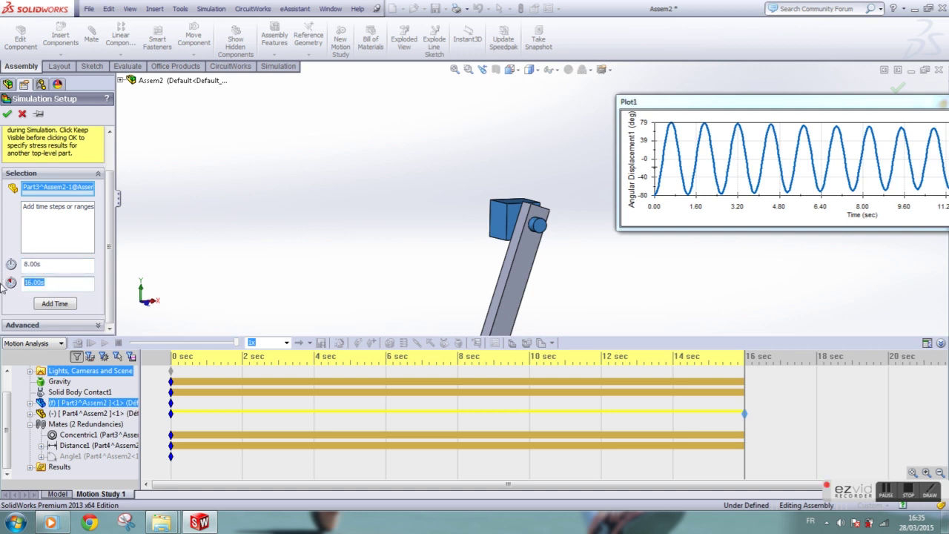
type("8.5")
left_click(75, 304)
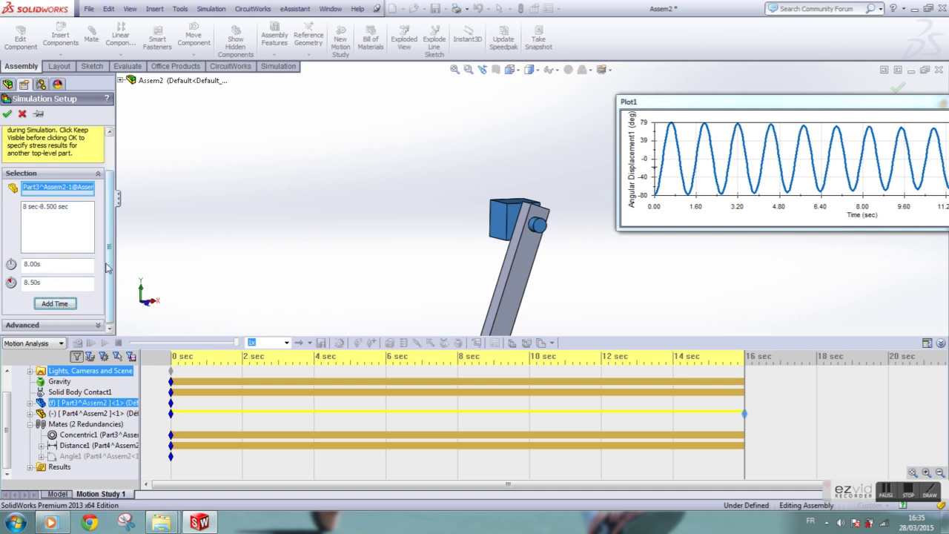
left_click(7, 115)
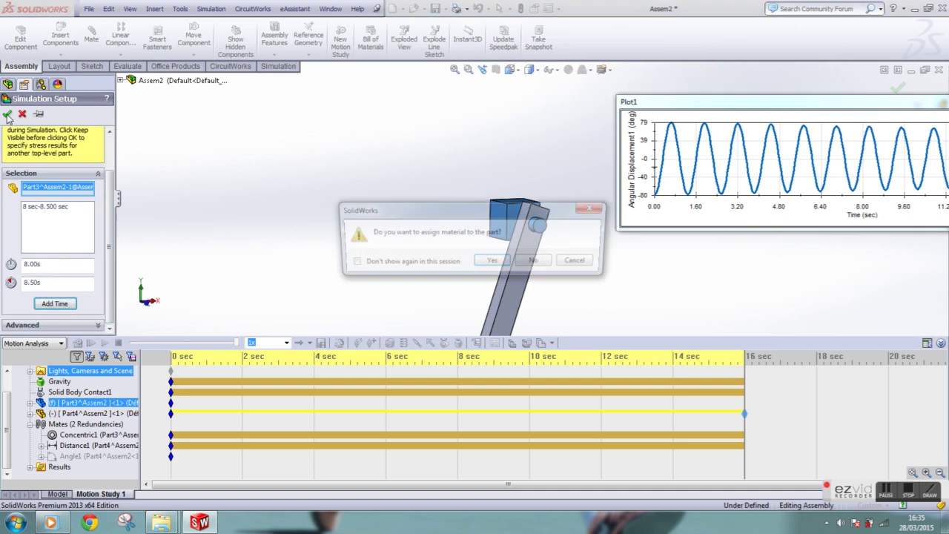
Assign AISI 1020 steel from the material library to the cube part.
left_click(493, 262)
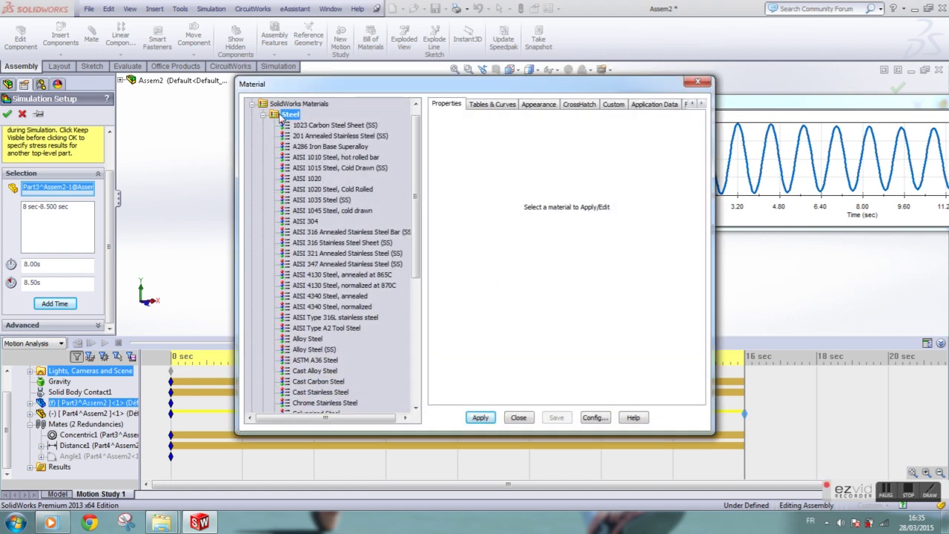
left_click(310, 179)
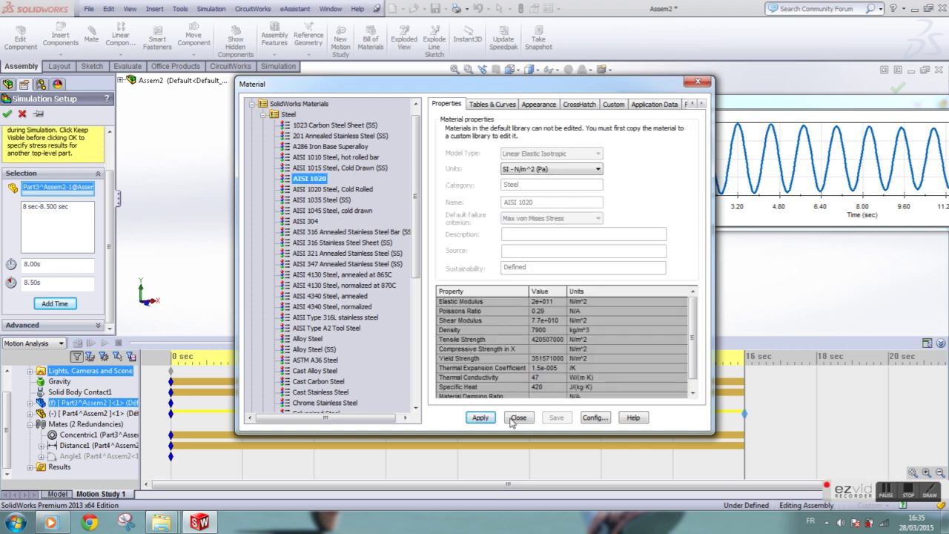
left_click(513, 419)
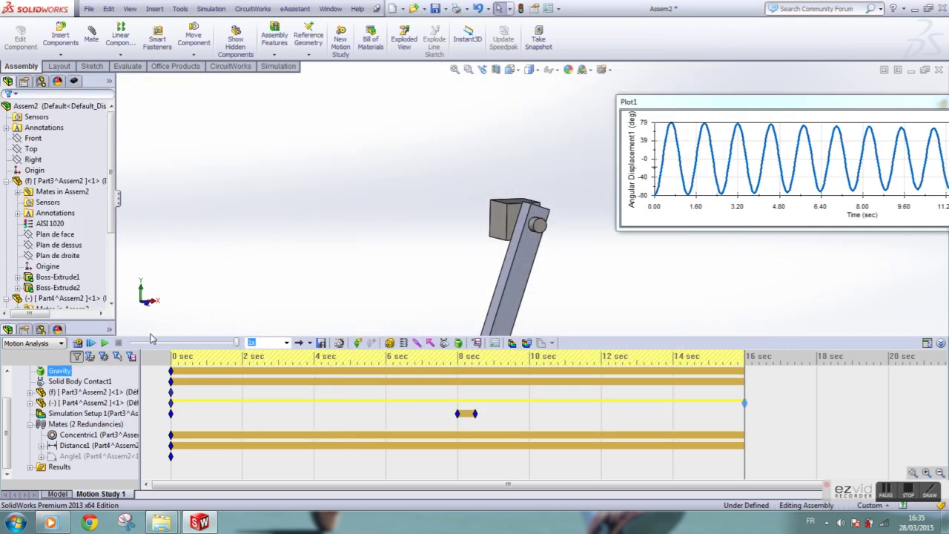
Recalculate Motion Study 1, agreeing to recompute the out-of-date results.
left_click(530, 345)
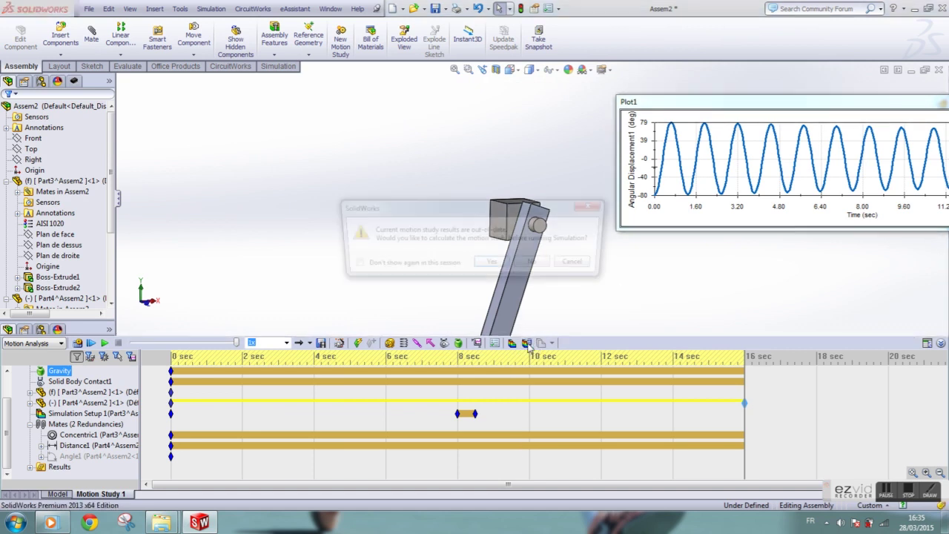
left_click(491, 264)
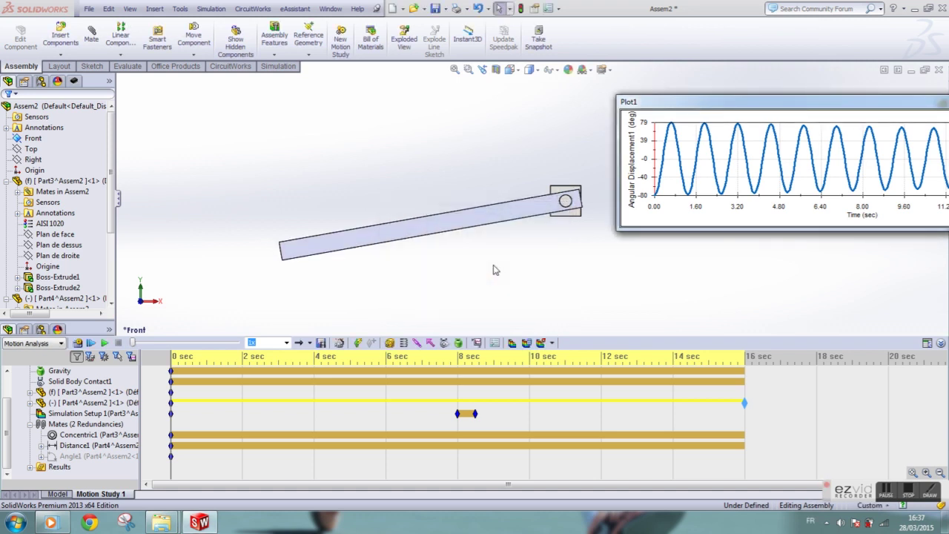
Play the animation, then stop it and move the timeline to 8 s.
left_click(255, 404)
left_click(104, 343)
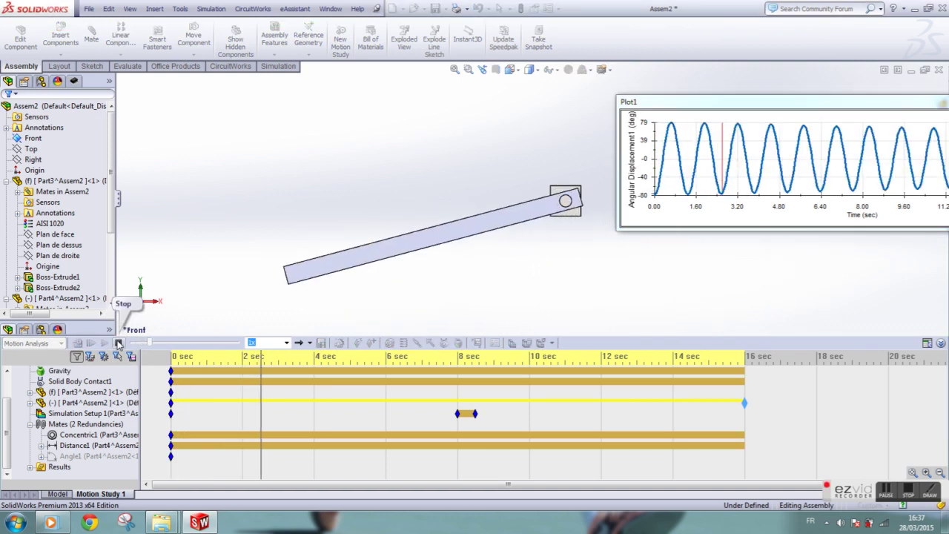
left_click(118, 342)
left_click(266, 395)
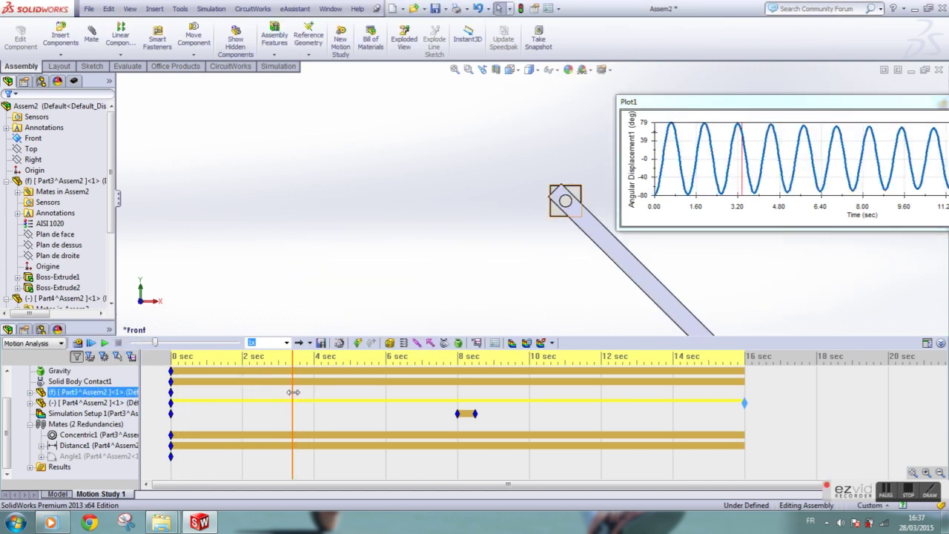
left_click_drag(293, 392, 457, 398)
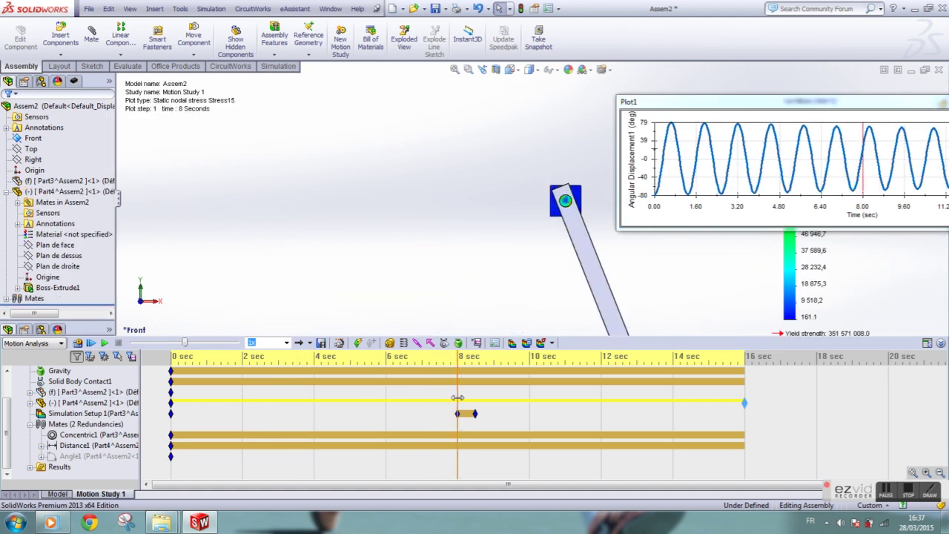
Close the angular displacement graph and turn the view toward the pin and block.
left_click_drag(739, 114, 55, 161)
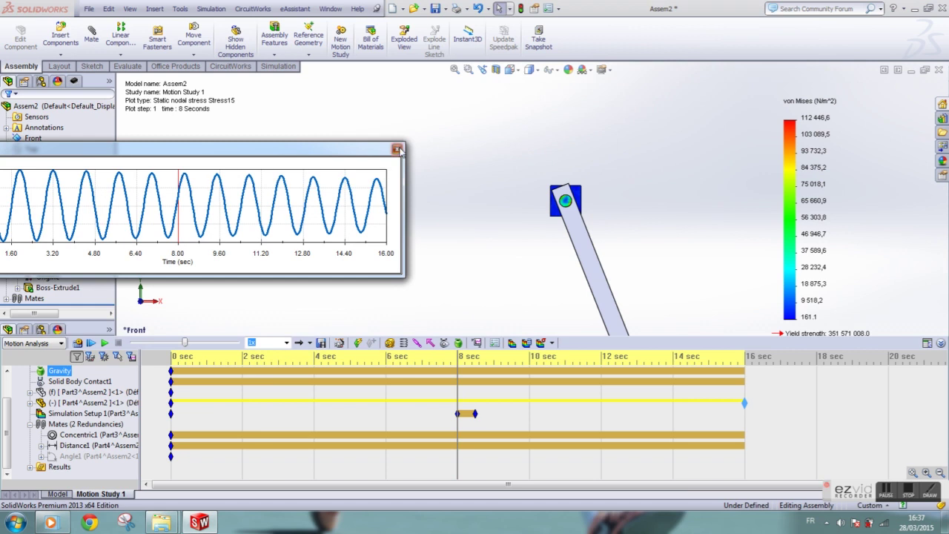
left_click(398, 149)
scroll(568, 200, "down", 5)
middle_click_drag(546, 237, 602, 252)
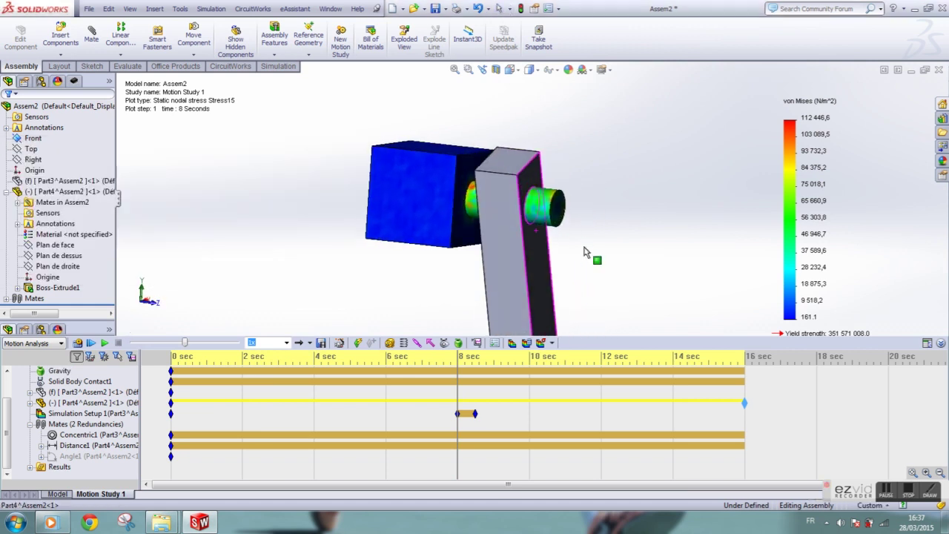
left_click(286, 343)
Replay at 0.25x speed, then return the timeline to 8 s.
left_click(271, 362)
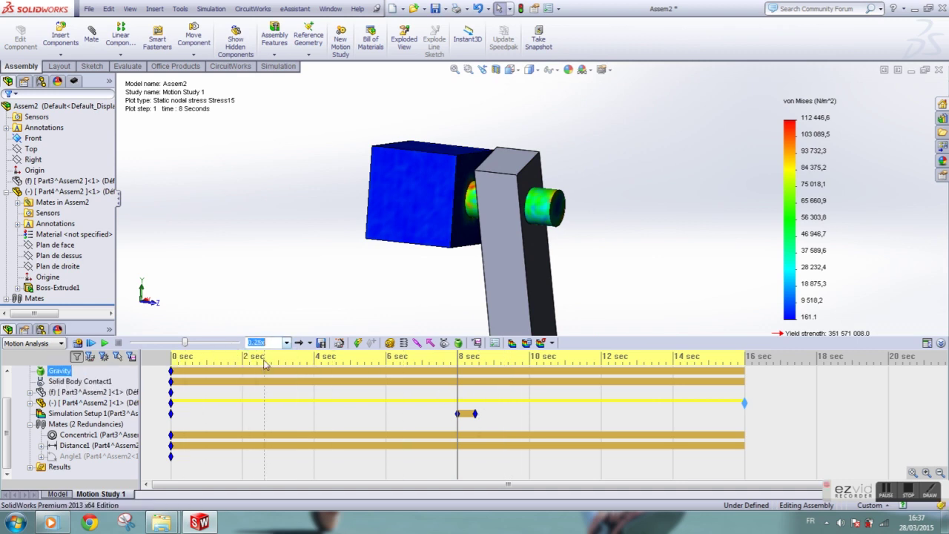
left_click(105, 344)
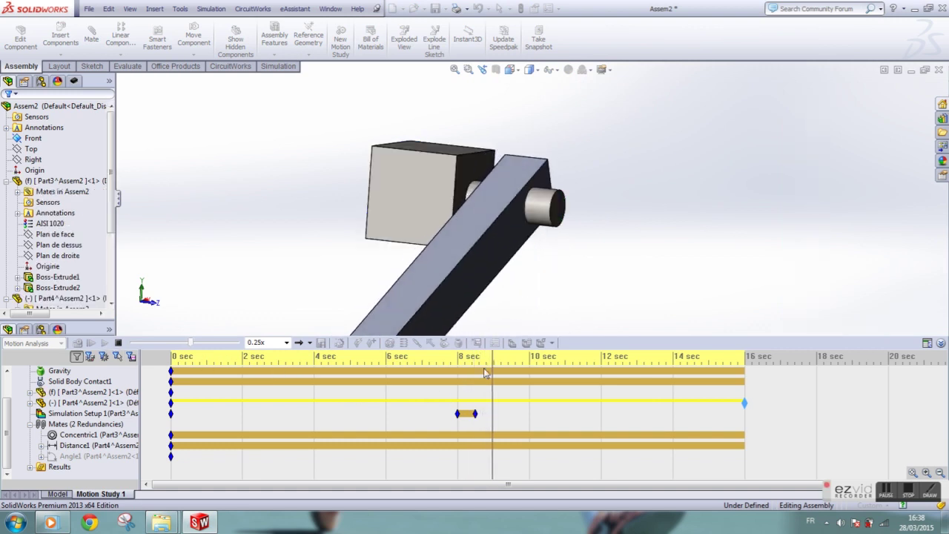
left_click(503, 380)
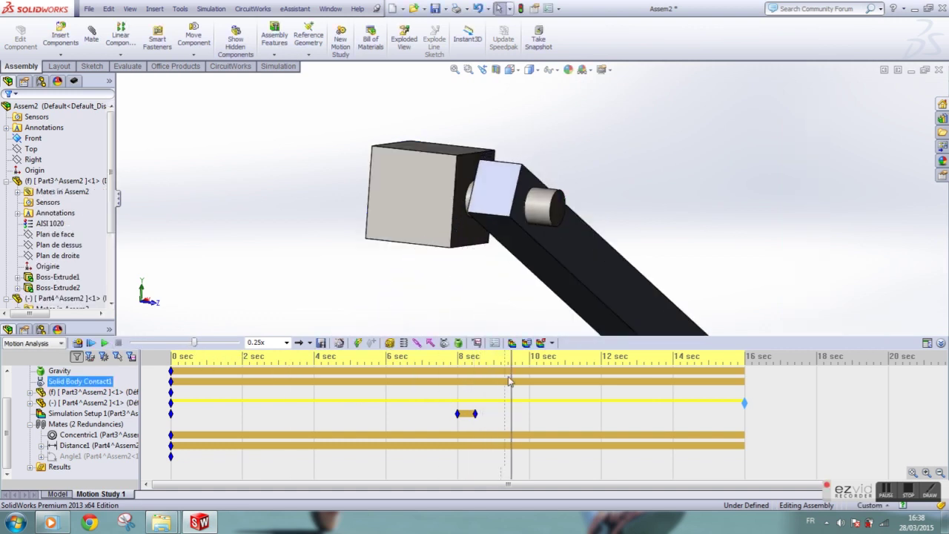
left_click_drag(510, 383, 457, 384)
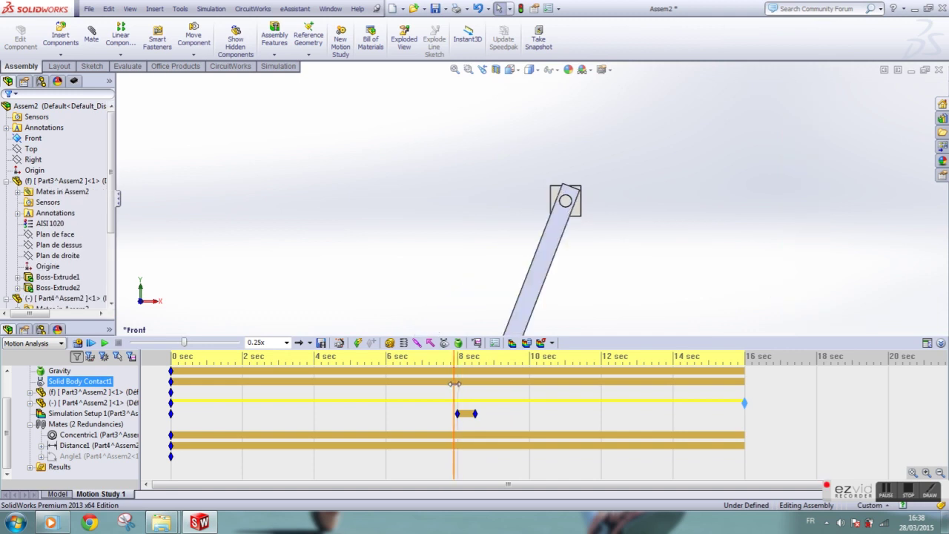
Replay the stress results from 8 s at 0.1x speed and stop.
left_click(267, 346)
left_click(256, 352)
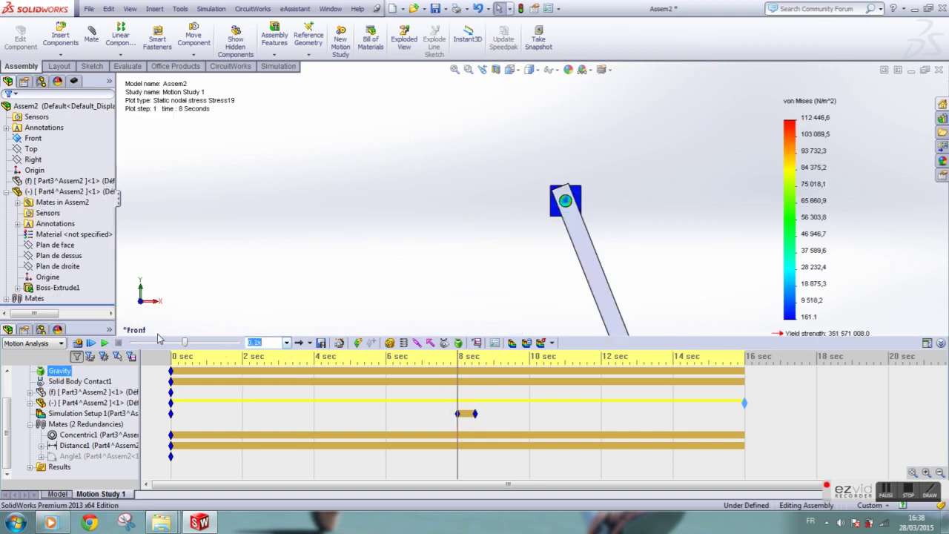
left_click(105, 343)
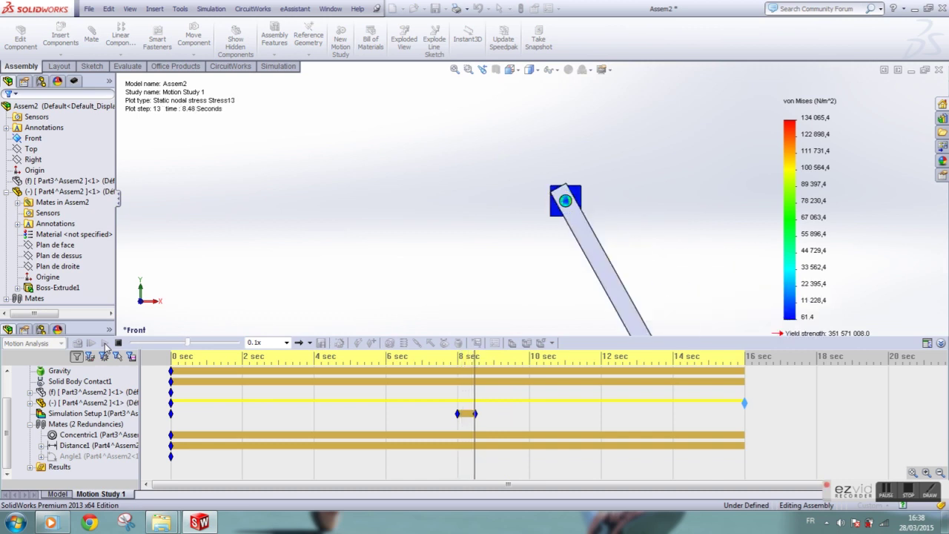
left_click(118, 344)
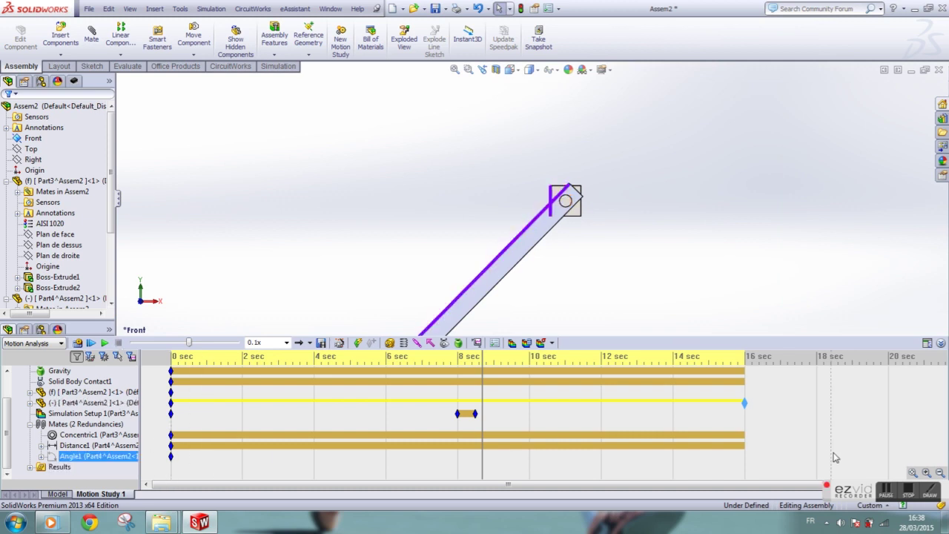
Orbit the model to an oblique view of the pendulum and block.
mouse_move(606, 259)
middle_mouse_down()
mouse_move(625, 265)
mouse_move(578, 265)
middle_mouse_up()
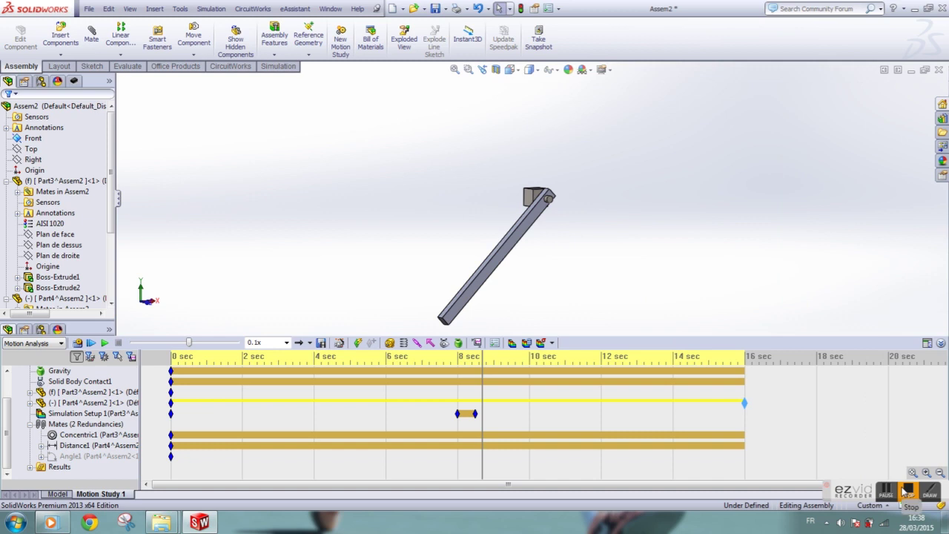